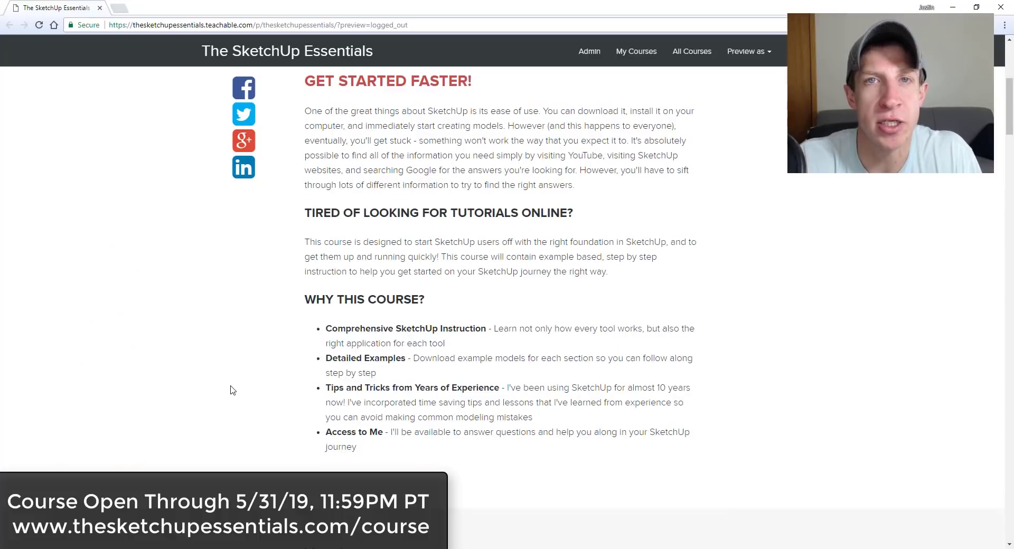
# Look through the course page's instructor, audience and learning-topic sections as far as the interior design modeling part
pyautogui.scroll(-7, 230, 390)
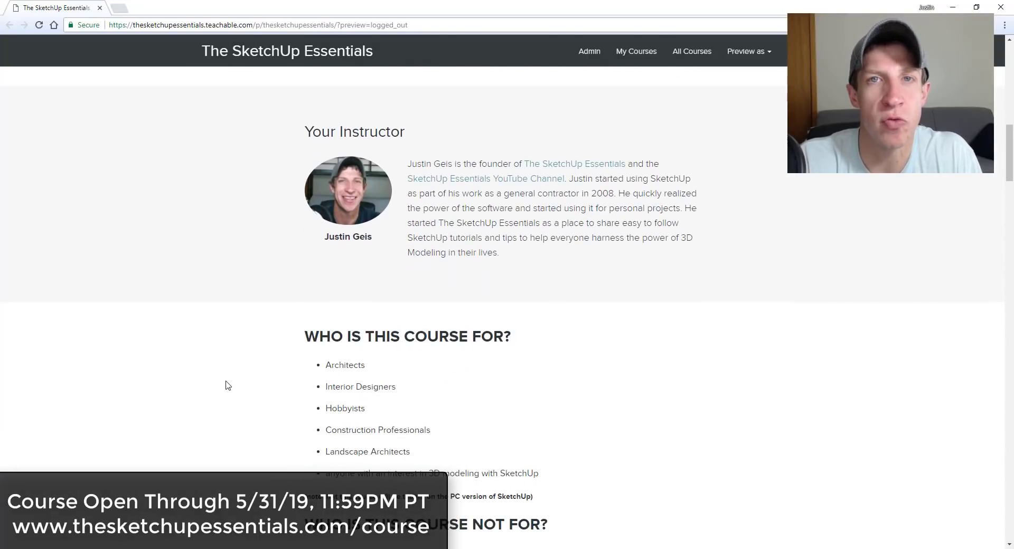
pyautogui.scroll(-4, 228, 386)
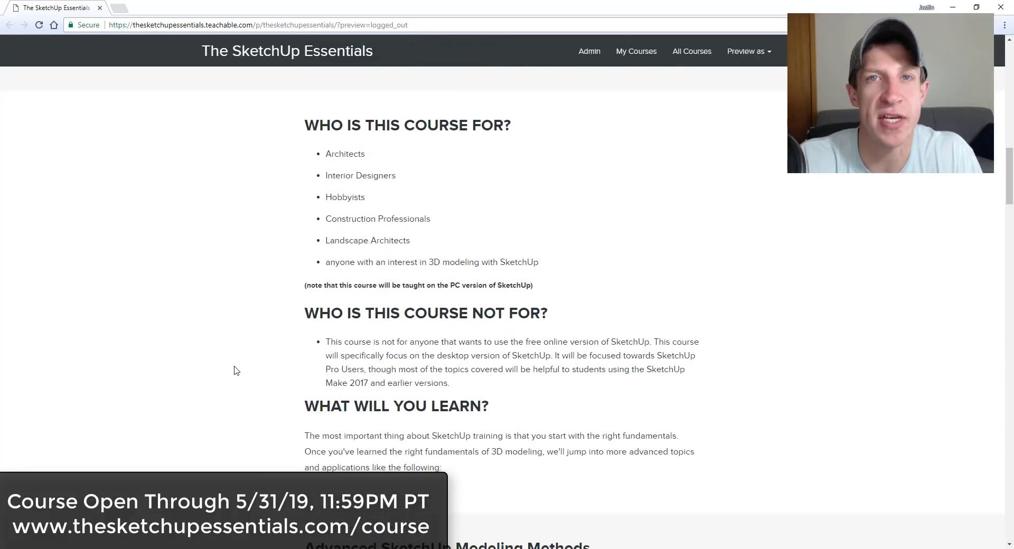
pyautogui.scroll(-6, 294, 355)
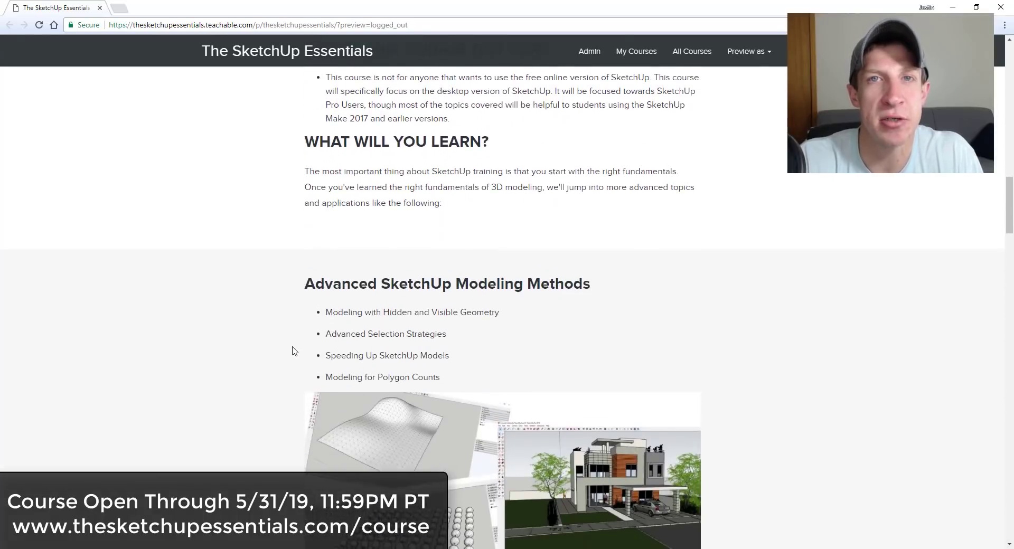
pyautogui.scroll(-2, 290, 349)
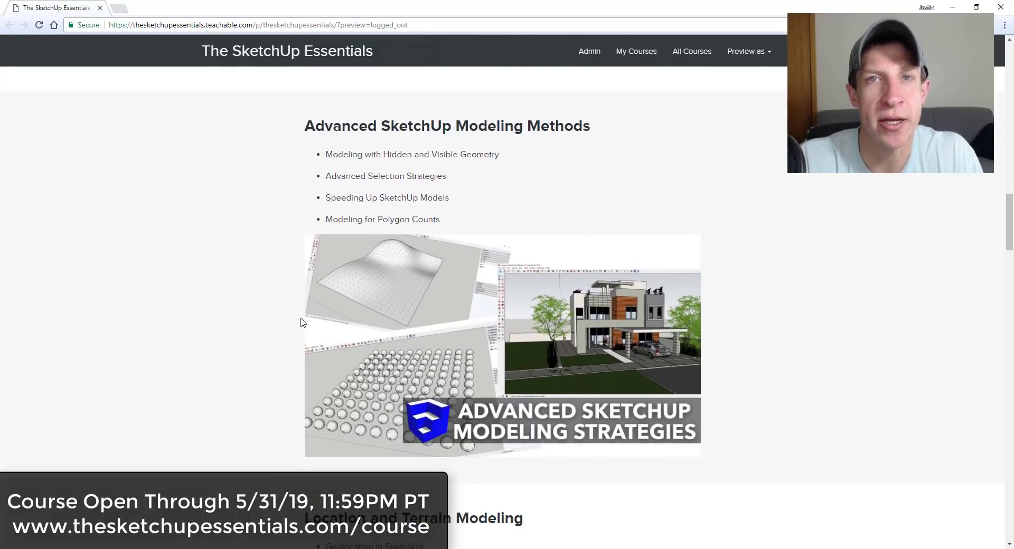
pyautogui.scroll(-7, 303, 317)
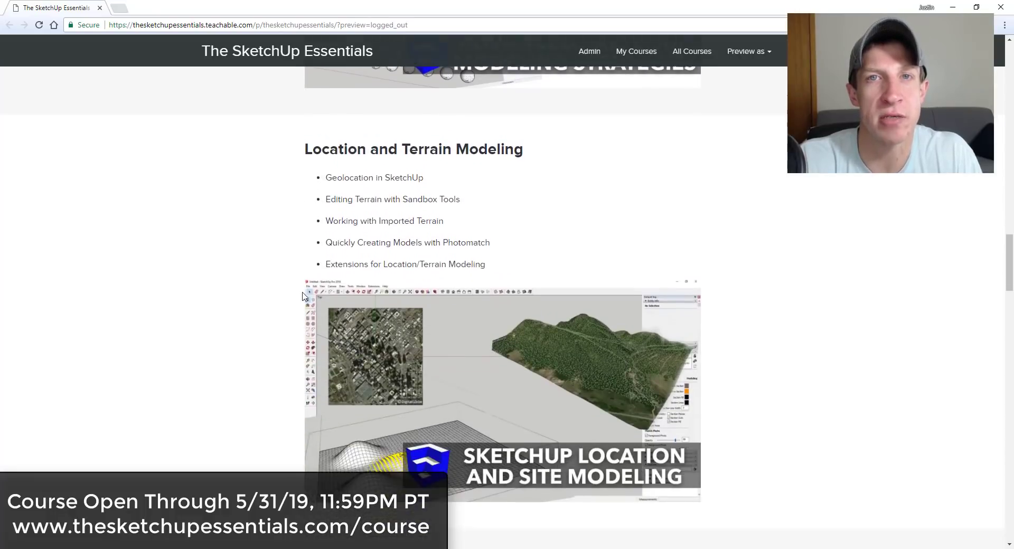
pyautogui.scroll(-1, 299, 295)
pyautogui.scroll(-6, 317, 228)
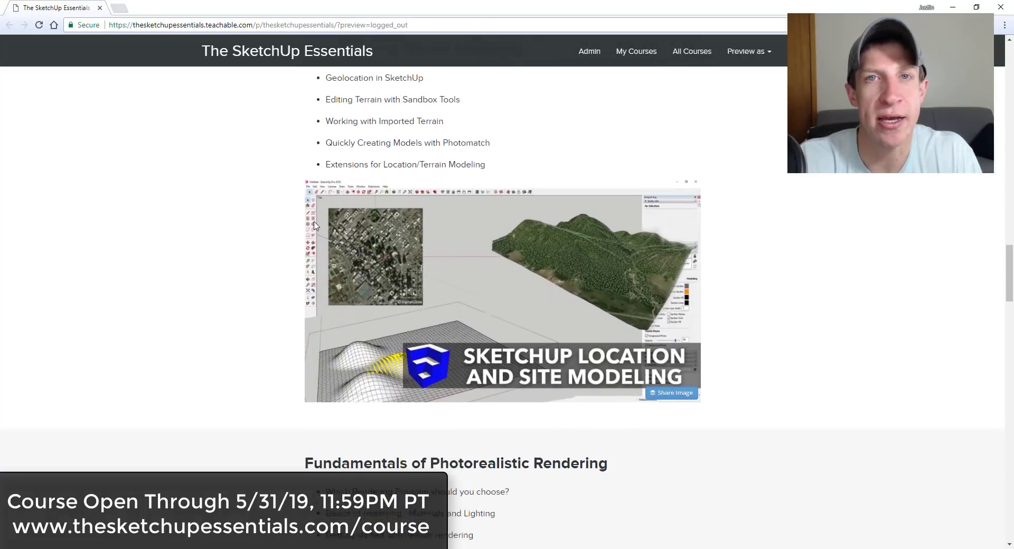
pyautogui.scroll(-1, 307, 240)
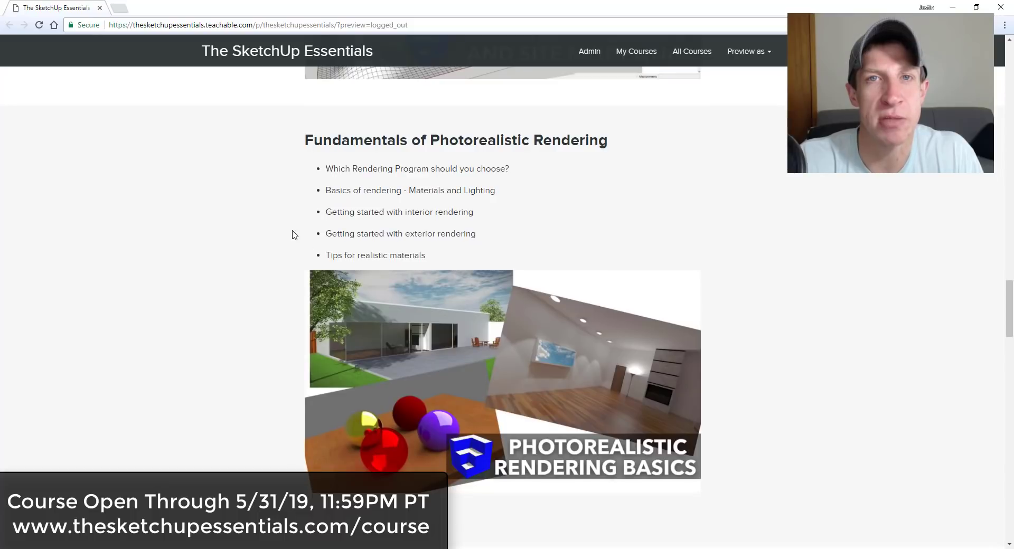
pyautogui.scroll(-9, 314, 244)
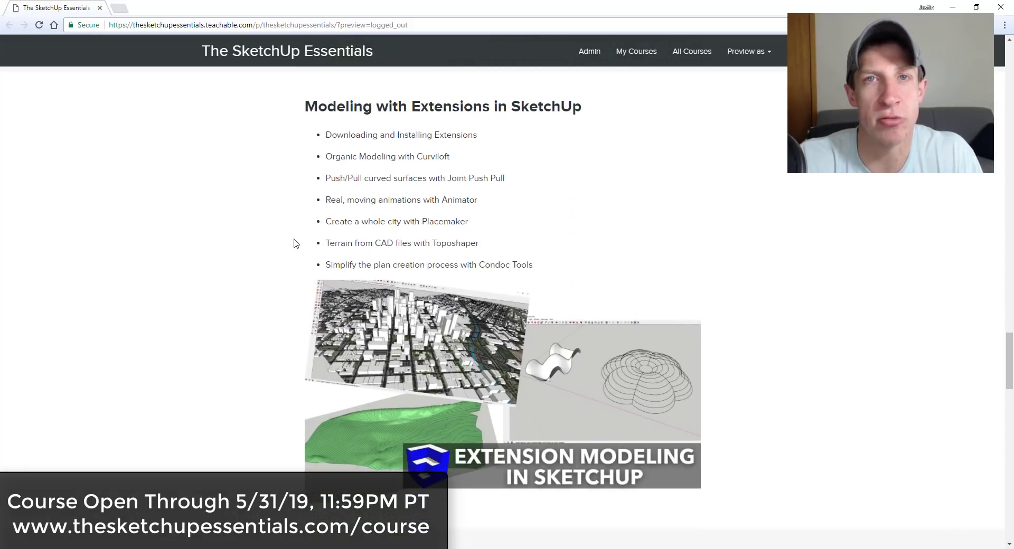
pyautogui.scroll(-8, 294, 243)
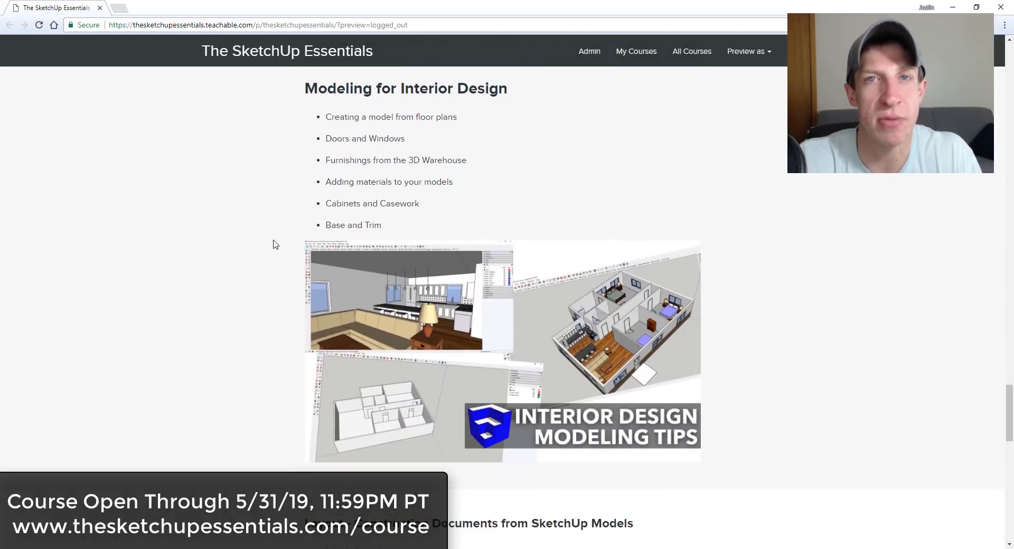
pyautogui.scroll(-8, 314, 201)
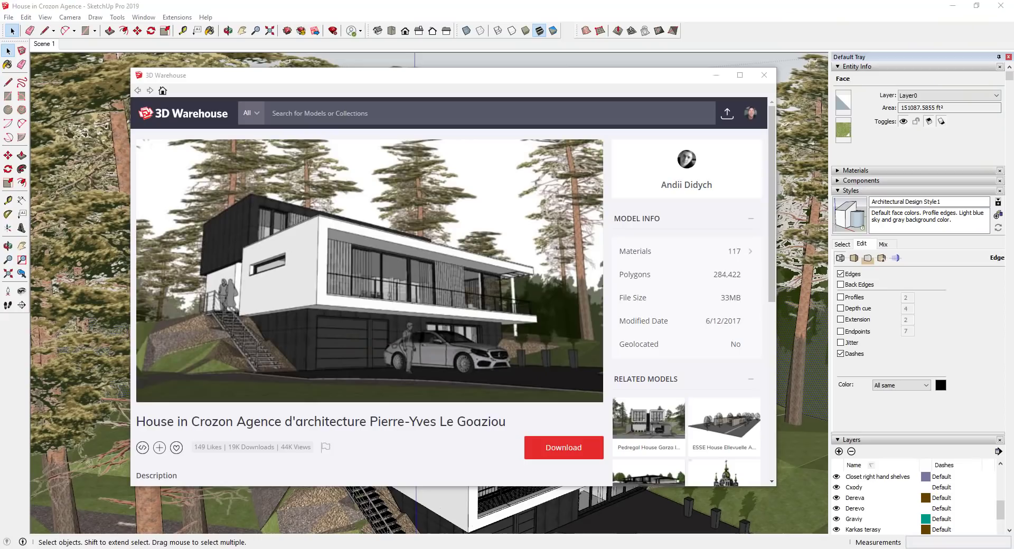
# Close the 3D Warehouse model page and clear the selection in the house model
pyautogui.moveTo(461, 255)
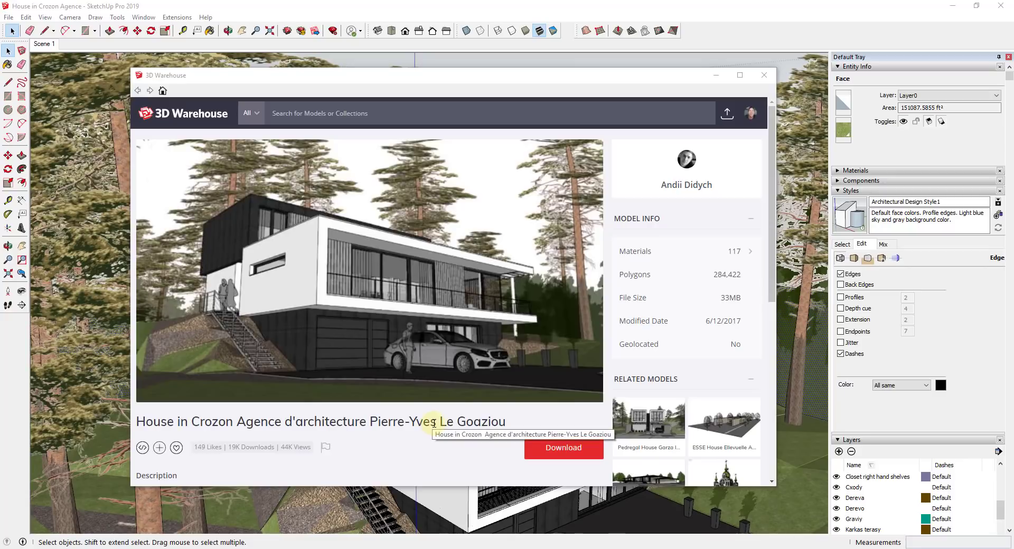
pyautogui.click(764, 75)
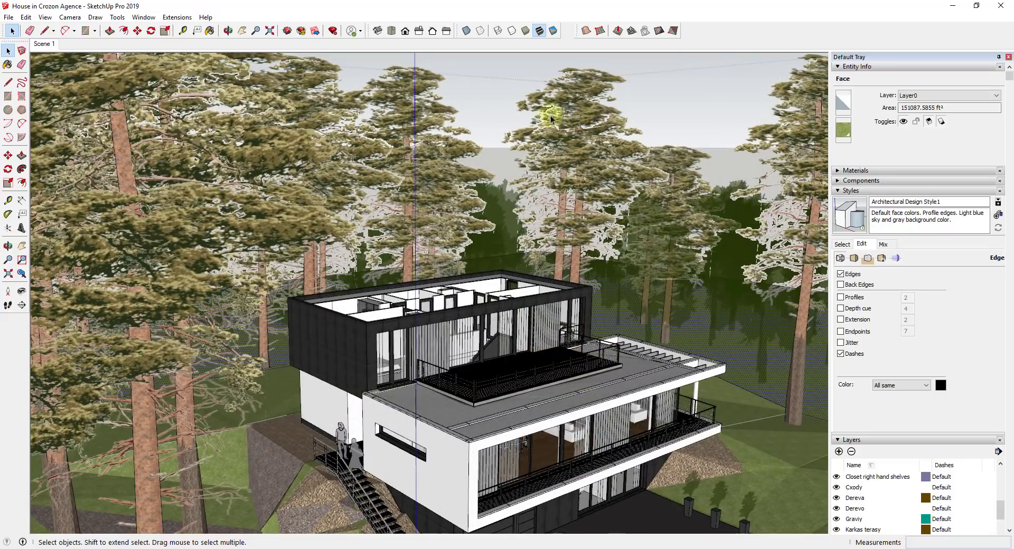
pyautogui.click(491, 117)
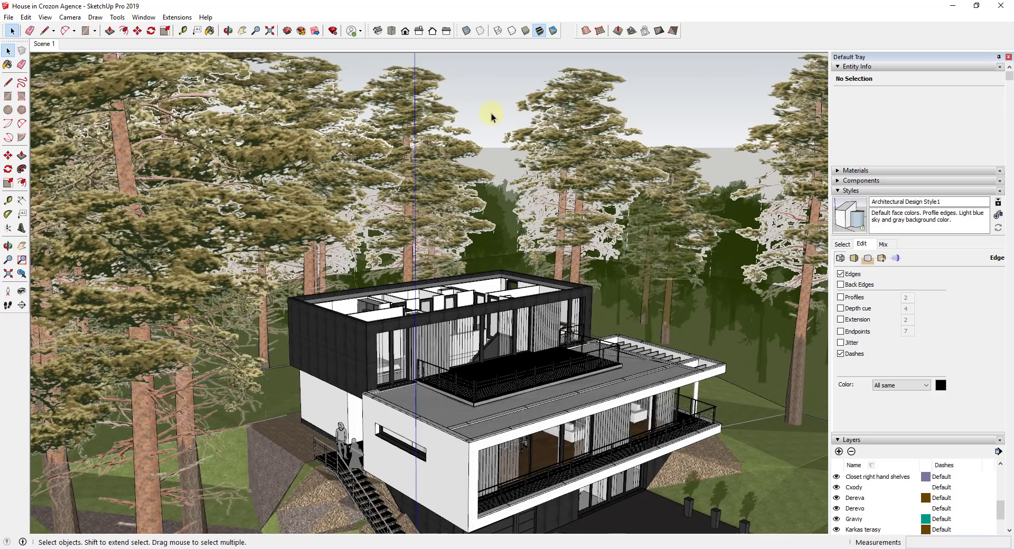
# Examine the house exterior and the furnished living and dining area inside it
pyautogui.moveTo(491, 117); pyautogui.dragTo(412, 355, button='middle')
pyautogui.scroll(5, 285, 323)
pyautogui.scroll(-10, 391, 311)
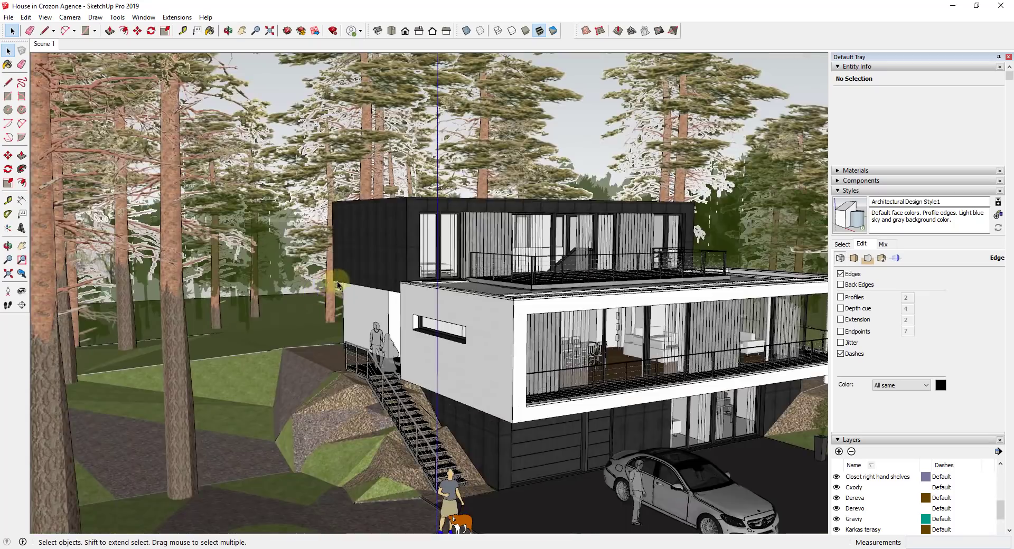
pyautogui.moveTo(401, 283); pyautogui.dragTo(528, 290, button='middle')
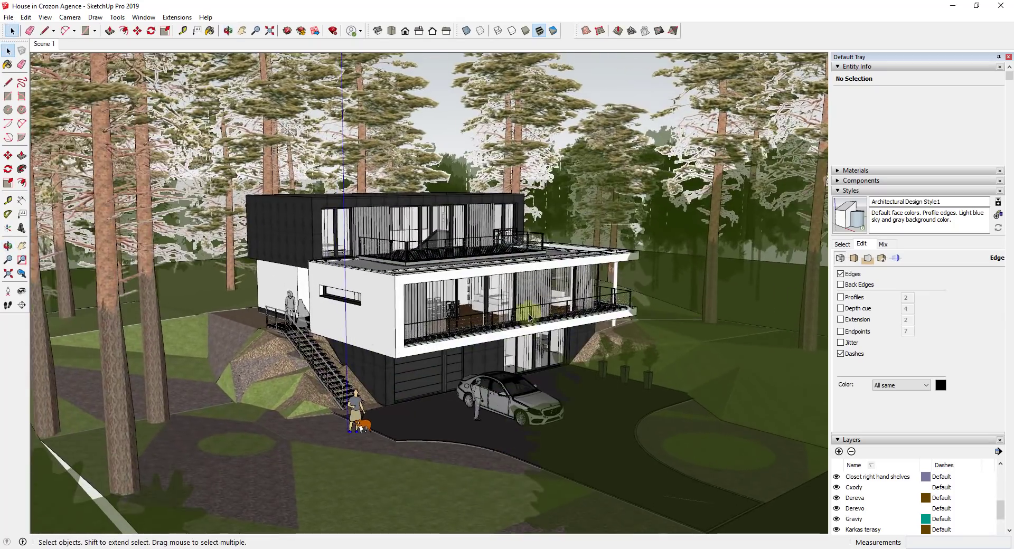
pyautogui.scroll(6, 469, 280)
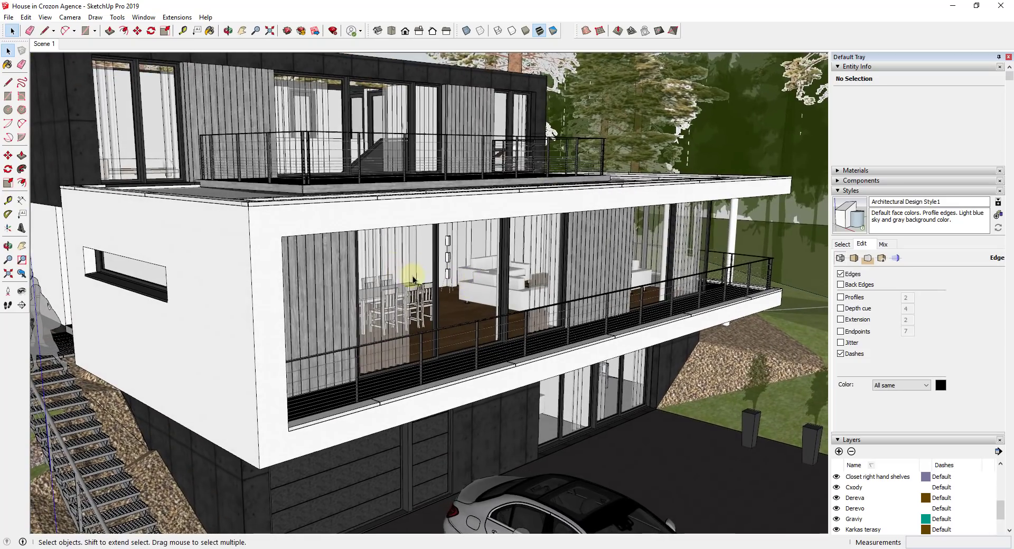
pyautogui.scroll(12, 439, 269)
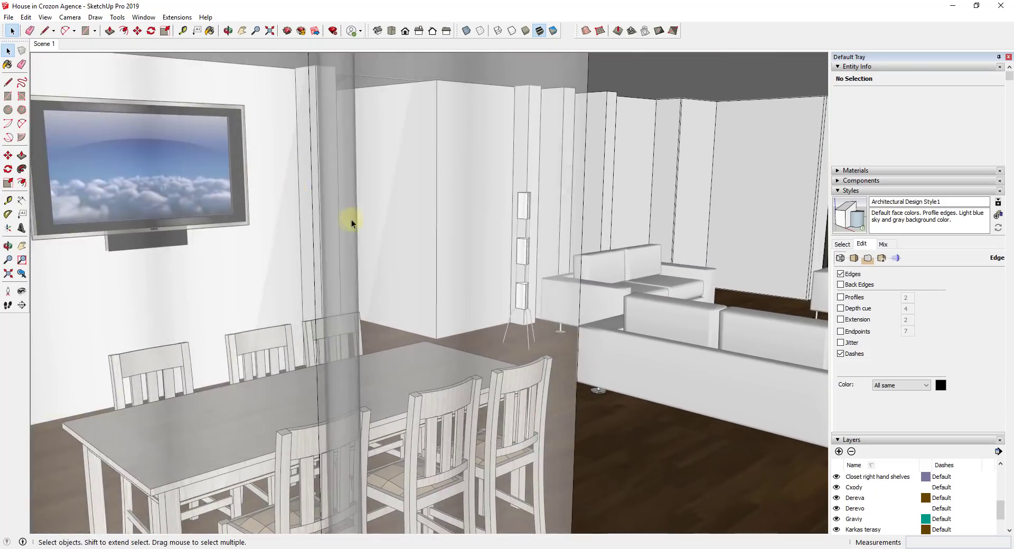
pyautogui.scroll(8, 443, 172)
pyautogui.scroll(-8, 406, 180)
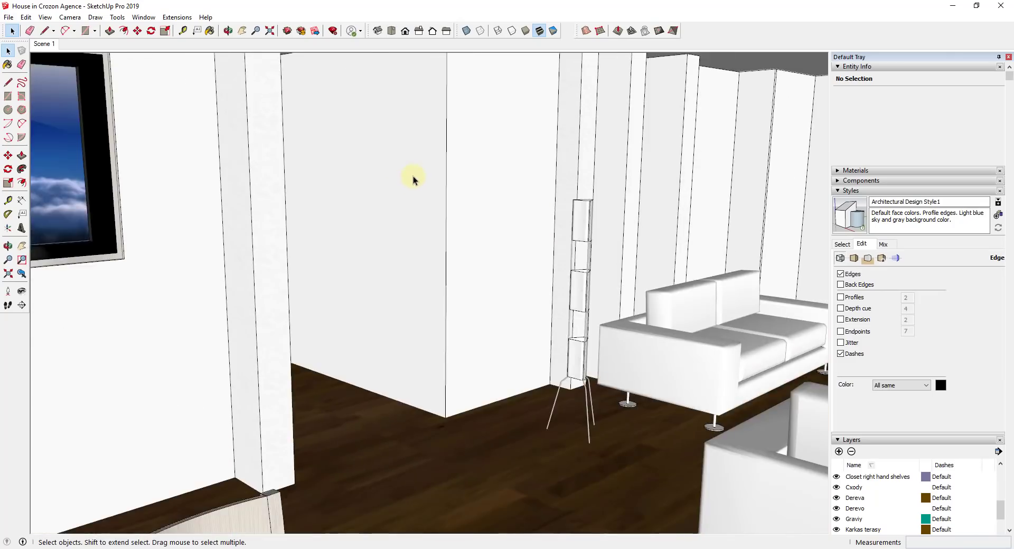
pyautogui.scroll(6, 417, 176)
pyautogui.moveTo(453, 199); pyautogui.dragTo(664, 280, button='middle')
pyautogui.scroll(-4, 664, 280)
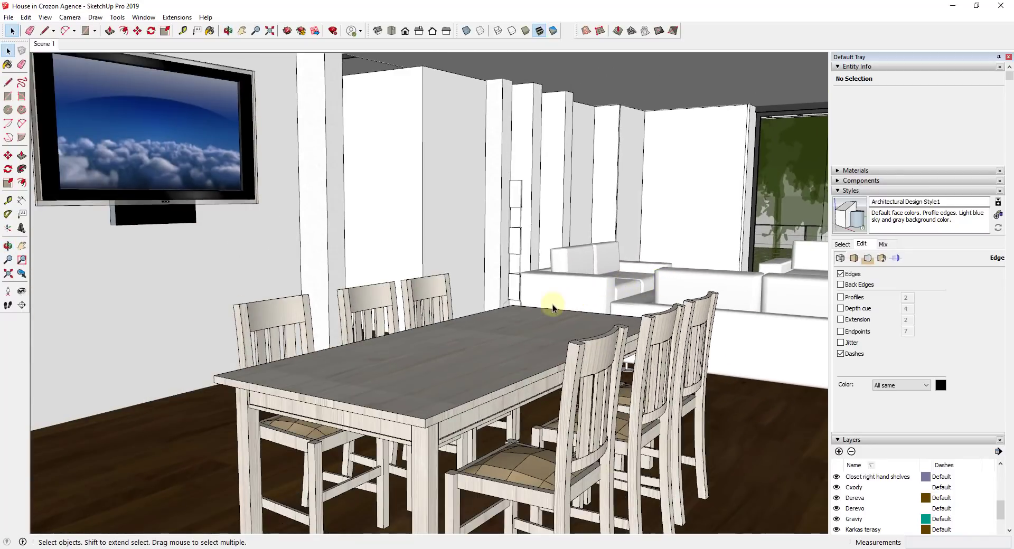
pyautogui.moveTo(572, 318)
pyautogui.mouseDown(button='middle')
pyautogui.moveTo(544, 302)
pyautogui.moveTo(577, 340)
pyautogui.moveTo(627, 317)
pyautogui.moveTo(675, 321)
pyautogui.moveTo(626, 290)
pyautogui.moveTo(611, 253)
pyautogui.moveTo(584, 324)
pyautogui.moveTo(589, 342)
pyautogui.mouseUp(button='middle')
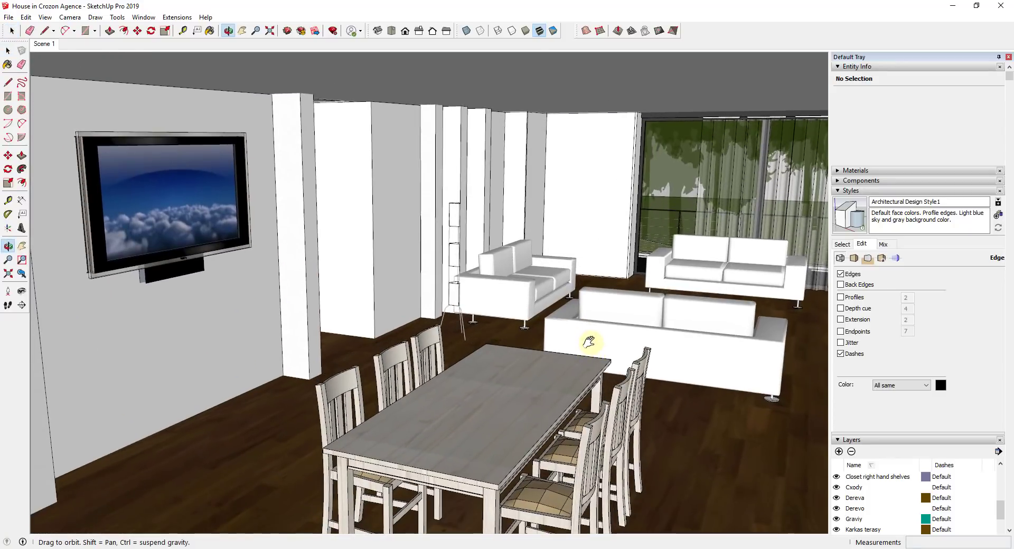
# Recall the Scene 1 view and examine the house exterior and its open upper-floor rooms from above
pyautogui.click(44, 45)
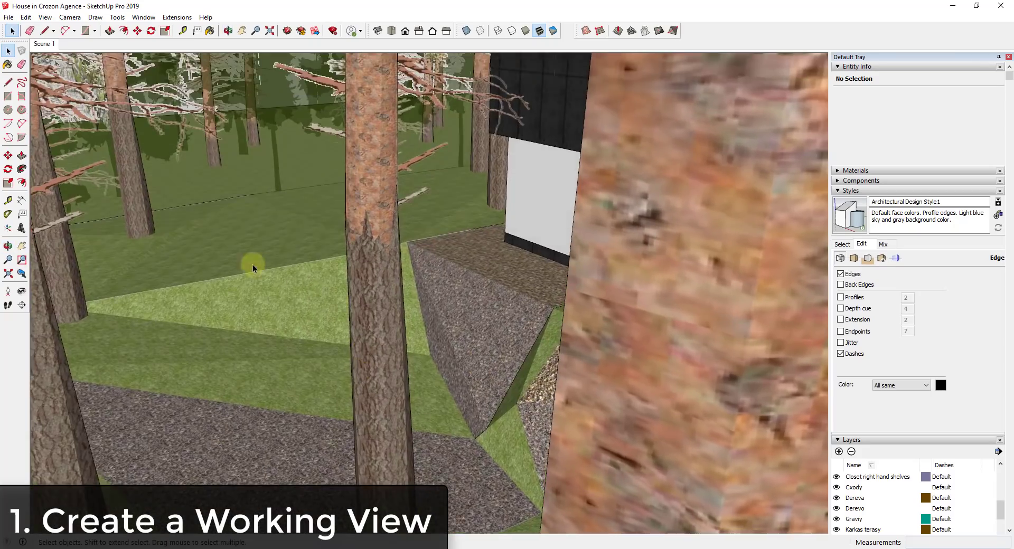
pyautogui.moveTo(658, 233); pyautogui.dragTo(496, 312, button='middle')
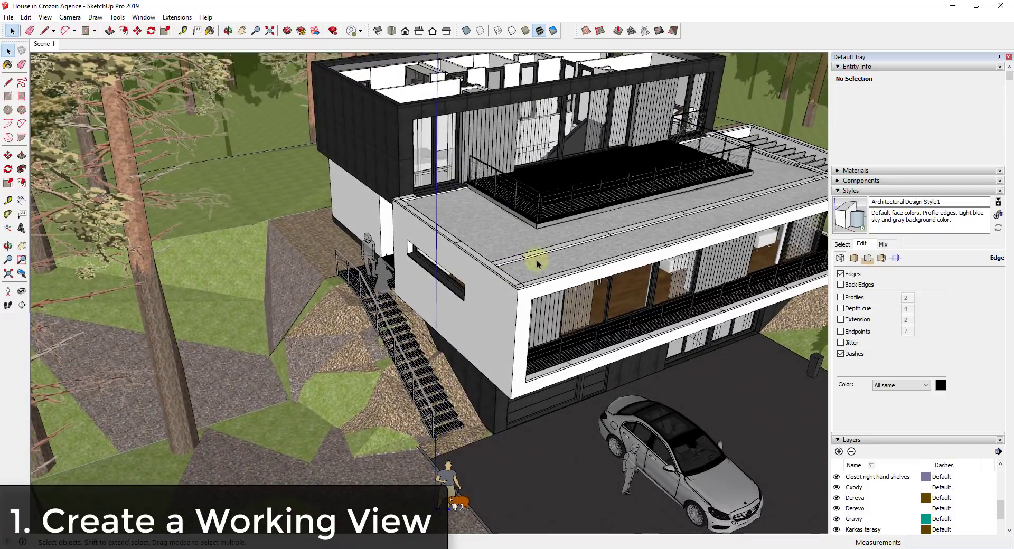
pyautogui.moveTo(593, 231); pyautogui.dragTo(480, 334, button='middle')
pyautogui.scroll(2, 480, 334)
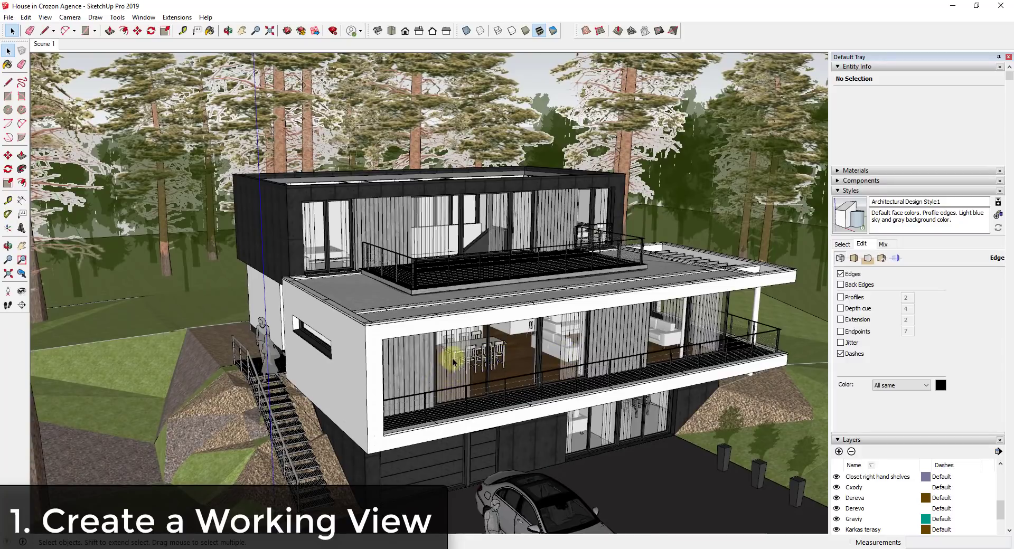
pyautogui.moveTo(510, 345); pyautogui.dragTo(595, 452, button='middle')
pyautogui.scroll(-5, 514, 384)
pyautogui.scroll(8, 508, 285)
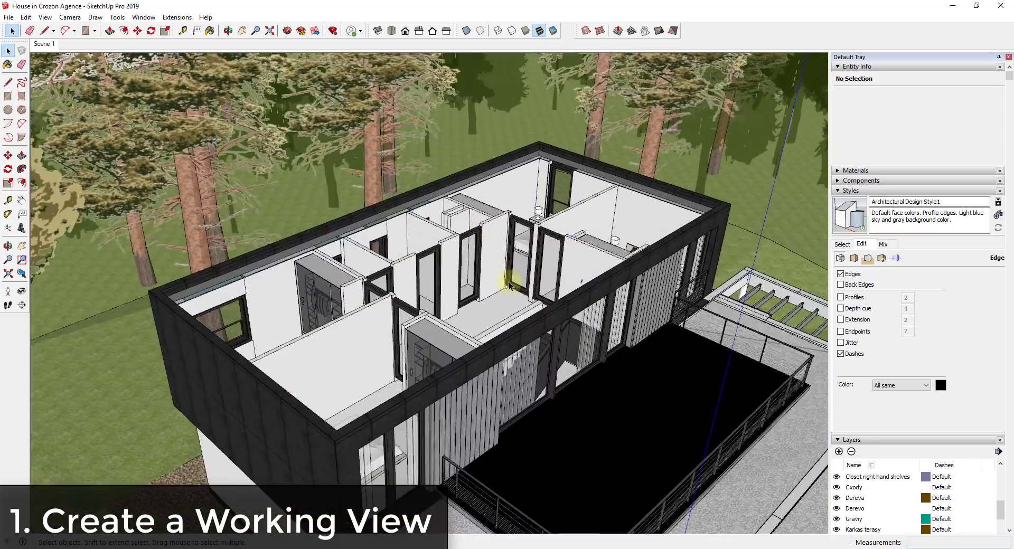
pyautogui.moveTo(509, 286); pyautogui.dragTo(471, 288, button='middle')
pyautogui.moveTo(391, 272); pyautogui.dragTo(281, 239, button='middle')
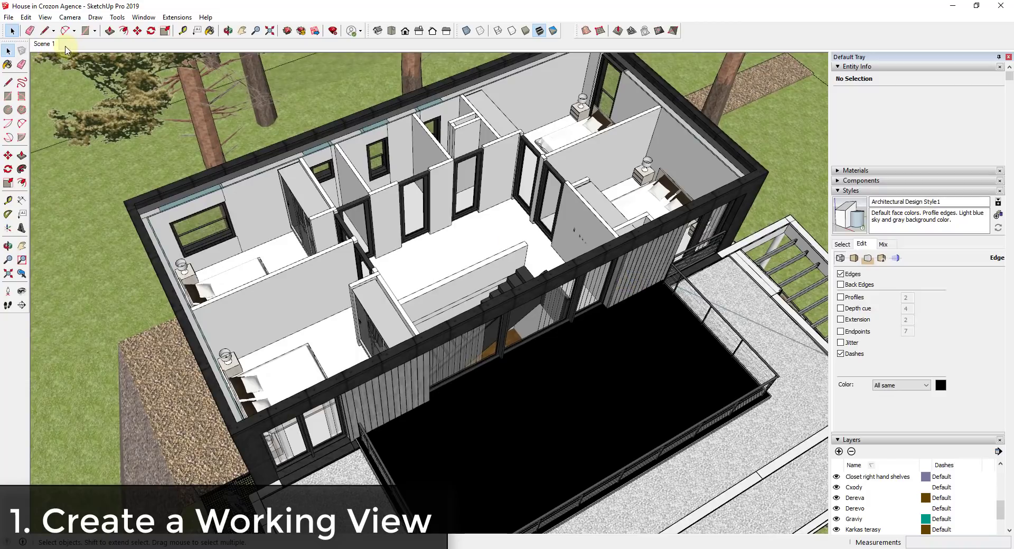
pyautogui.moveTo(457, 243); pyautogui.dragTo(412, 227, button='middle')
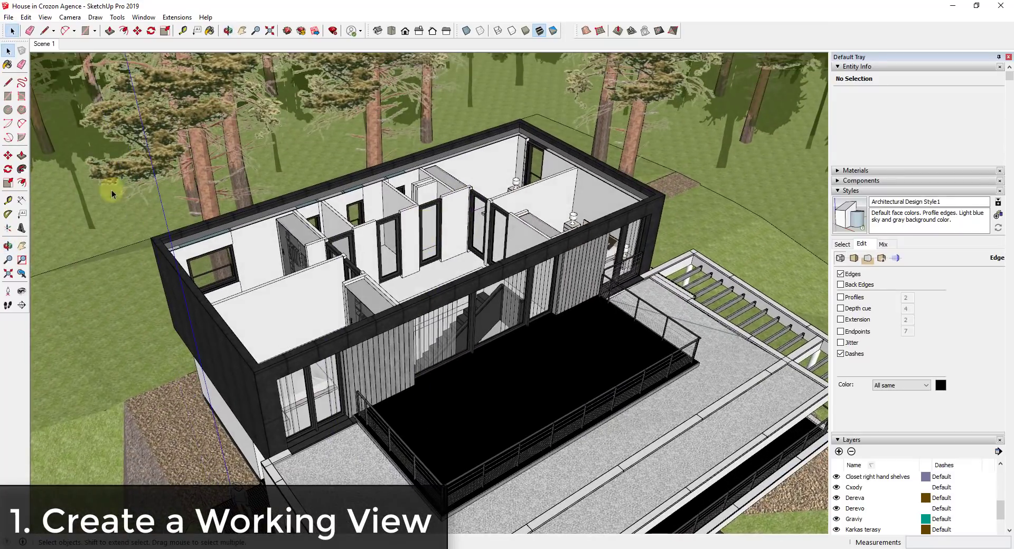
pyautogui.click(45, 44)
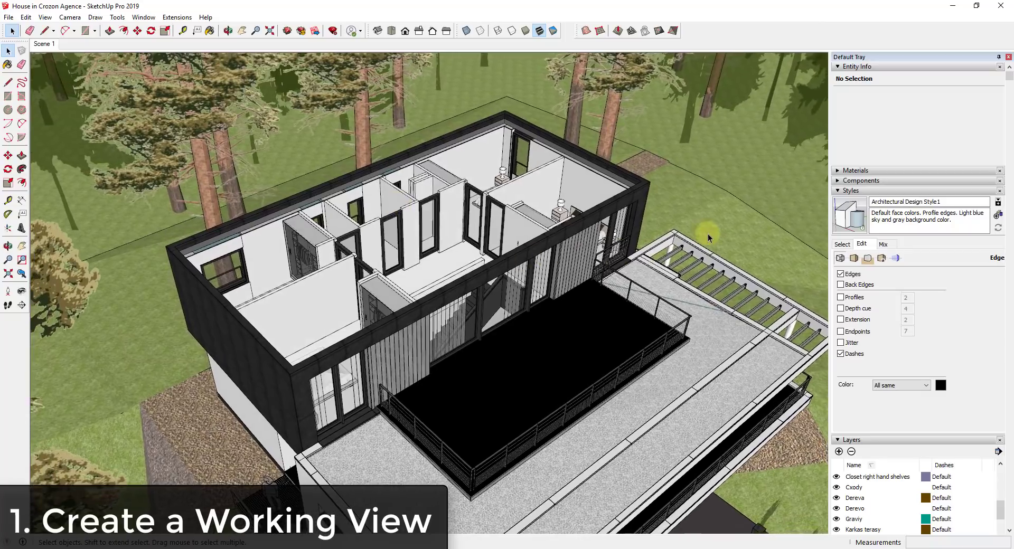
# Hide the Landscaping layer and update Scene 1 with a close overhead view of the upper-floor rooms
pyautogui.scroll(-3, 940, 453)
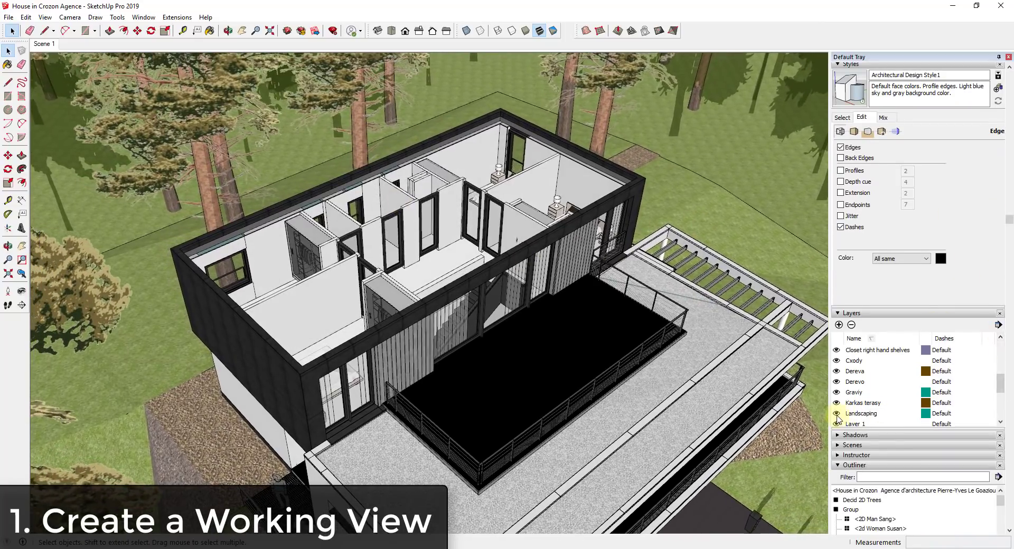
pyautogui.click(837, 415)
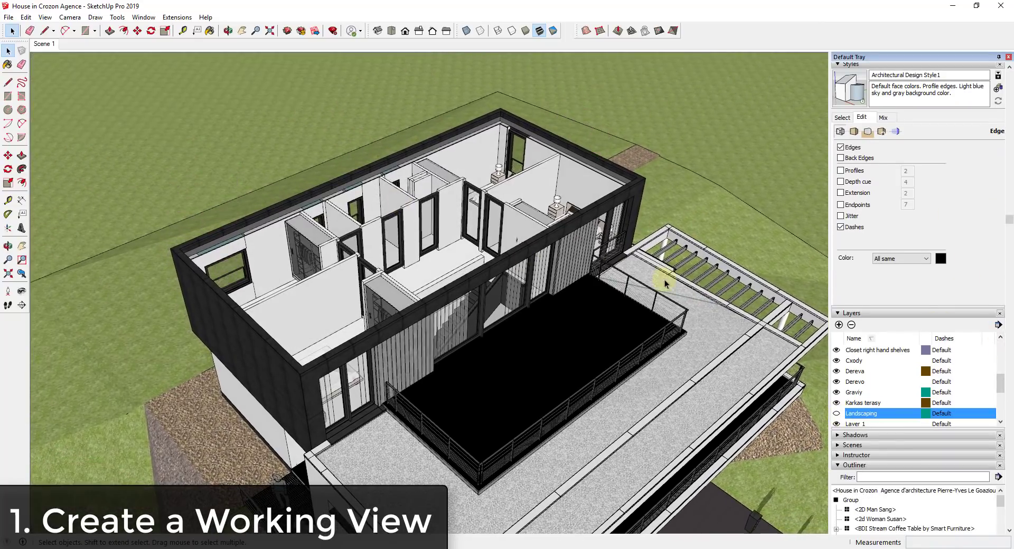
pyautogui.moveTo(686, 238); pyautogui.dragTo(632, 296, button='middle')
pyautogui.scroll(3, 632, 296)
pyautogui.rightClick(41, 44)
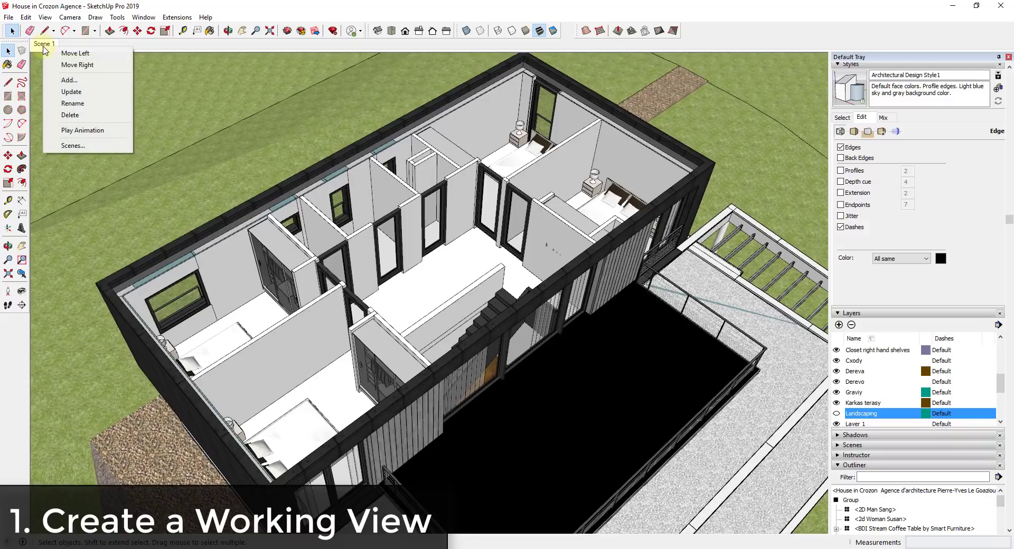
pyautogui.click(74, 92)
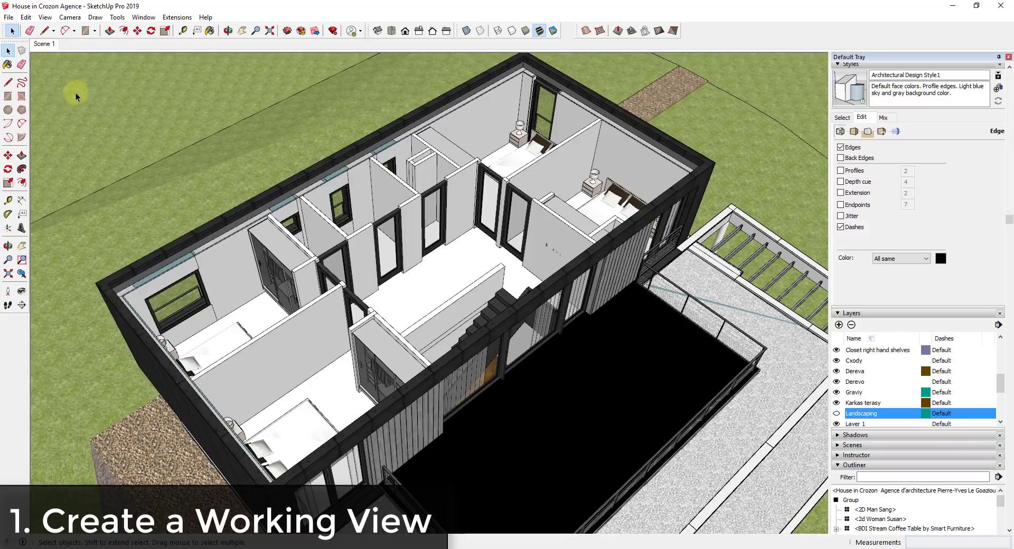
pyautogui.scroll(-5, 515, 105)
pyautogui.moveTo(584, 253); pyautogui.dragTo(267, 127, button='middle')
pyautogui.click(44, 17)
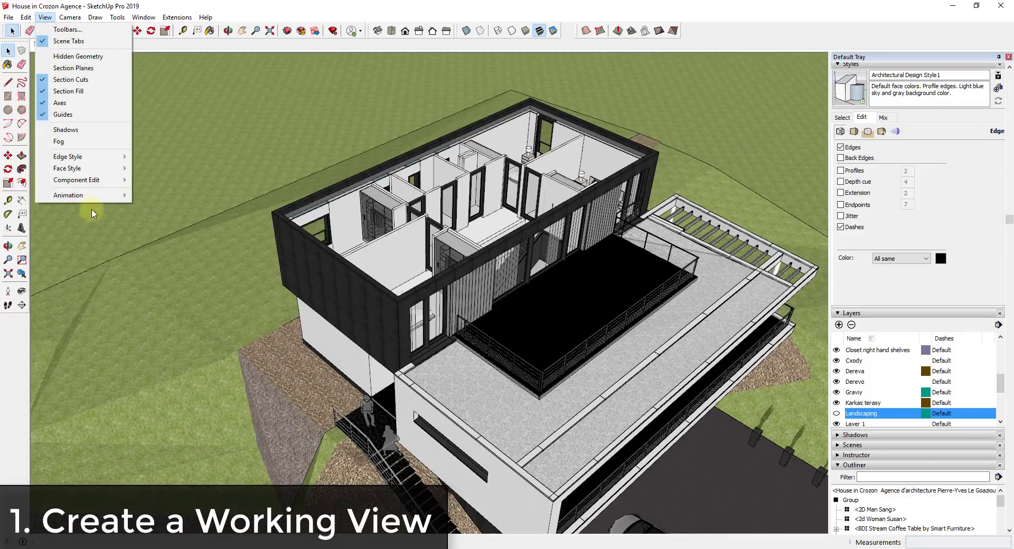
pyautogui.moveTo(77, 196)
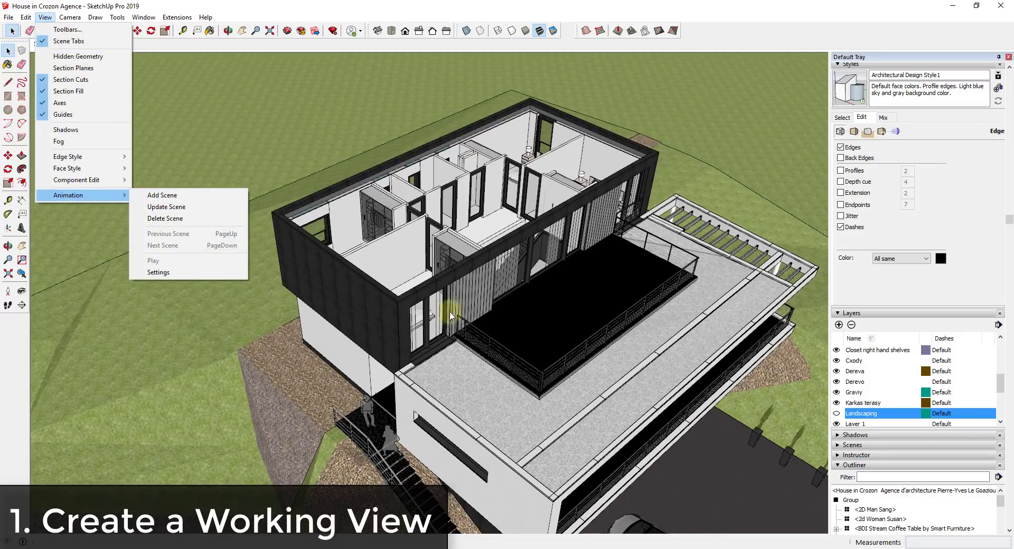
pyautogui.click(581, 263)
# Select the whole model, and pick the main group containing the house at its upper-floor bedroom
pyautogui.hotkey('ctrl', 'a')
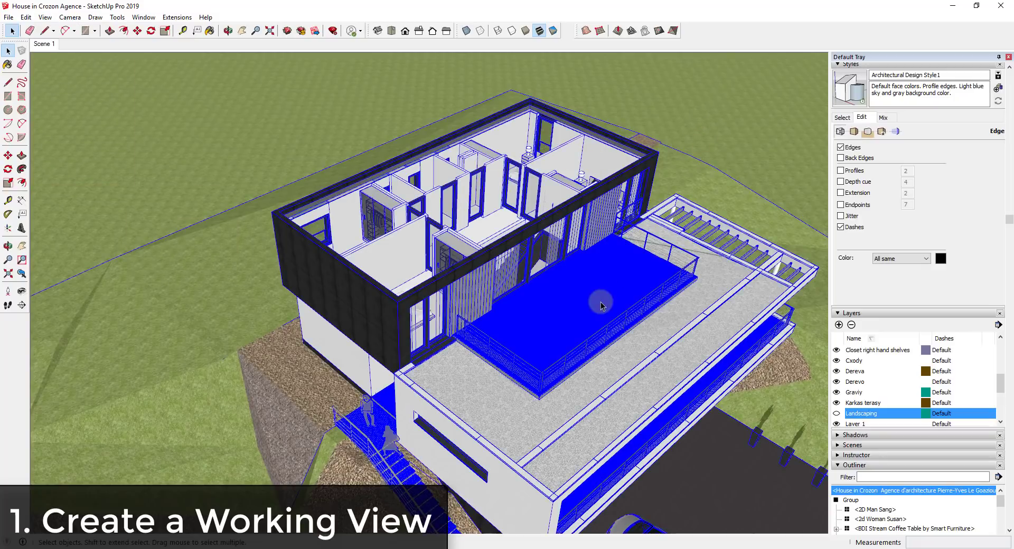
pyautogui.moveTo(600, 301); pyautogui.dragTo(562, 290, button='middle')
pyautogui.click(385, 84)
pyautogui.scroll(5, 393, 158)
pyautogui.moveTo(473, 203); pyautogui.dragTo(348, 350, button='middle')
pyautogui.moveTo(528, 233); pyautogui.dragTo(491, 255, button='middle')
pyautogui.scroll(2, 531, 168)
pyautogui.click(540, 175)
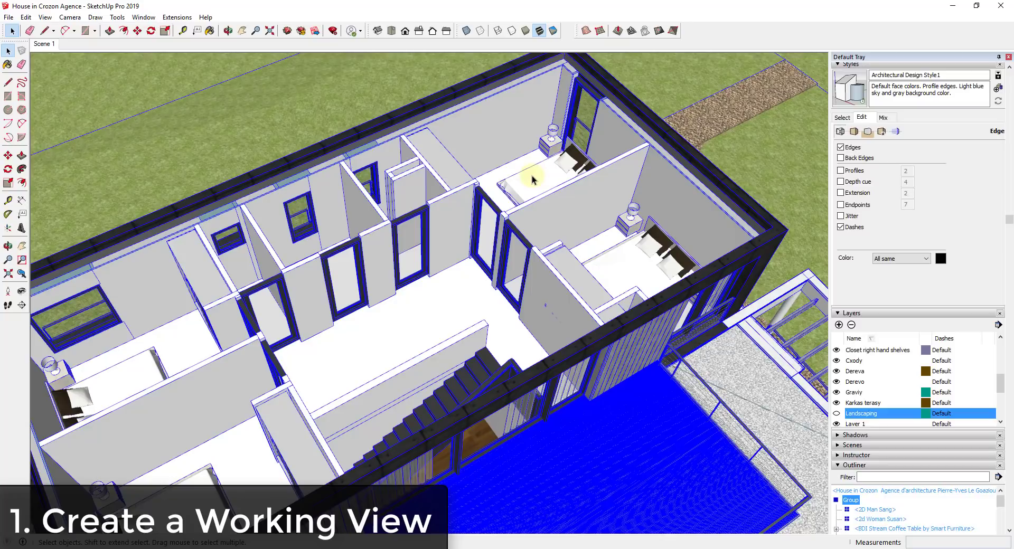
# Clear the selection and rename the scene Scene 1 as Working View
pyautogui.hotkey('ctrl', 't')
pyautogui.scroll(-5, 587, 190)
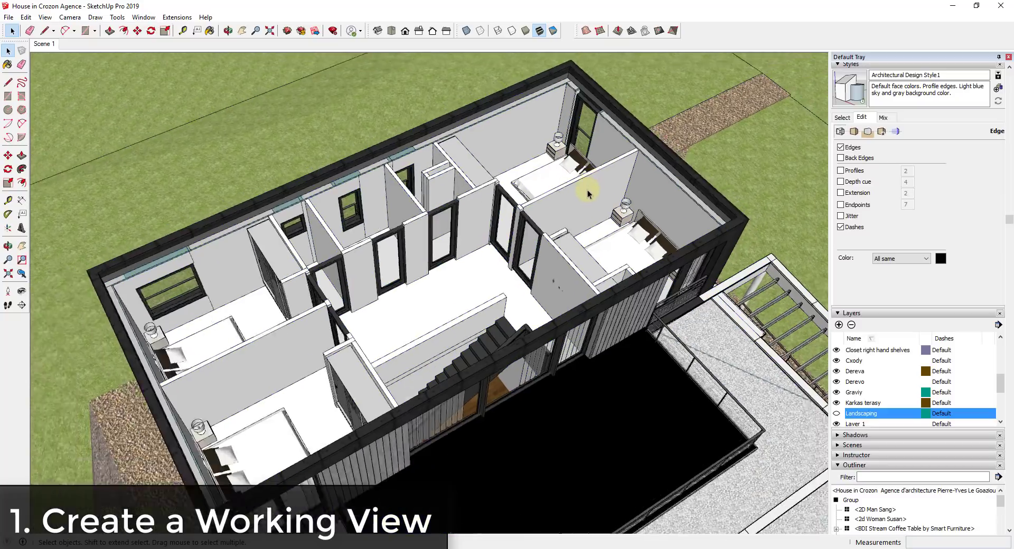
pyautogui.scroll(-3, 644, 220)
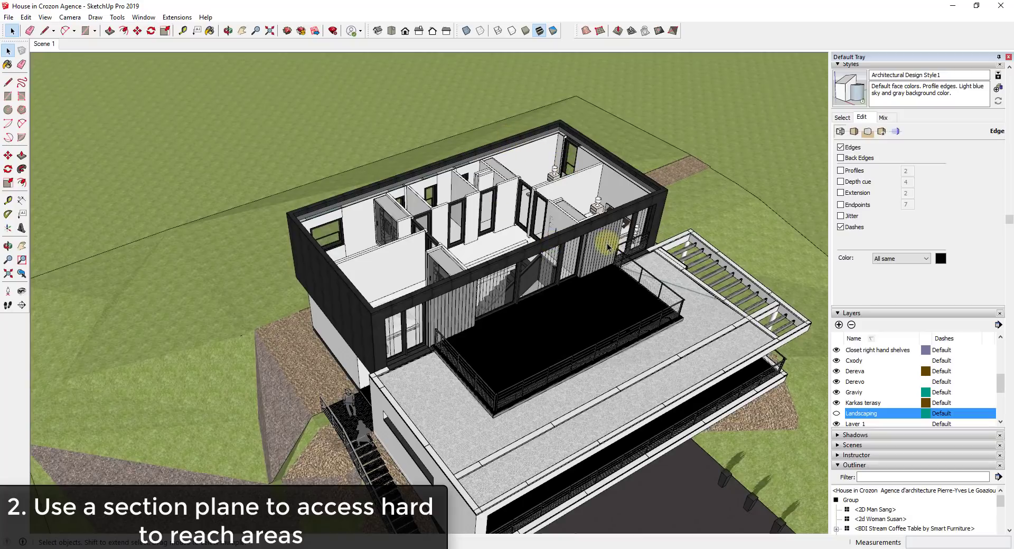
pyautogui.moveTo(649, 277); pyautogui.dragTo(385, 156, button='middle')
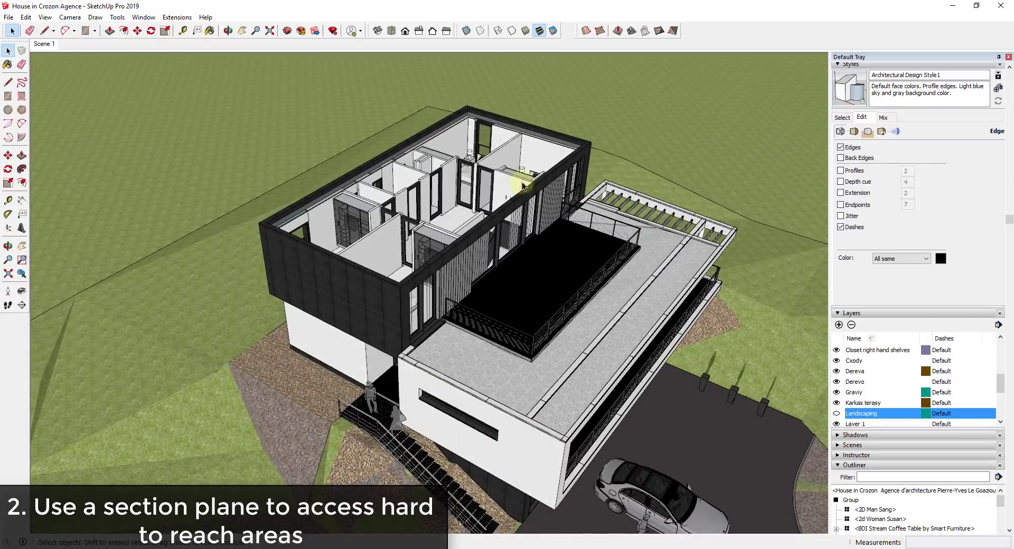
pyautogui.rightClick(41, 45)
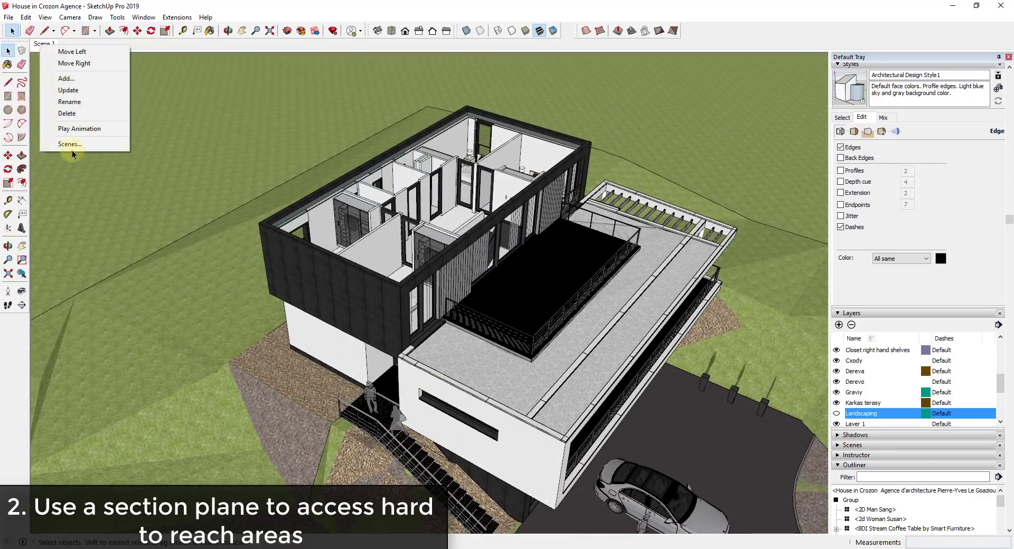
pyautogui.click(70, 102)
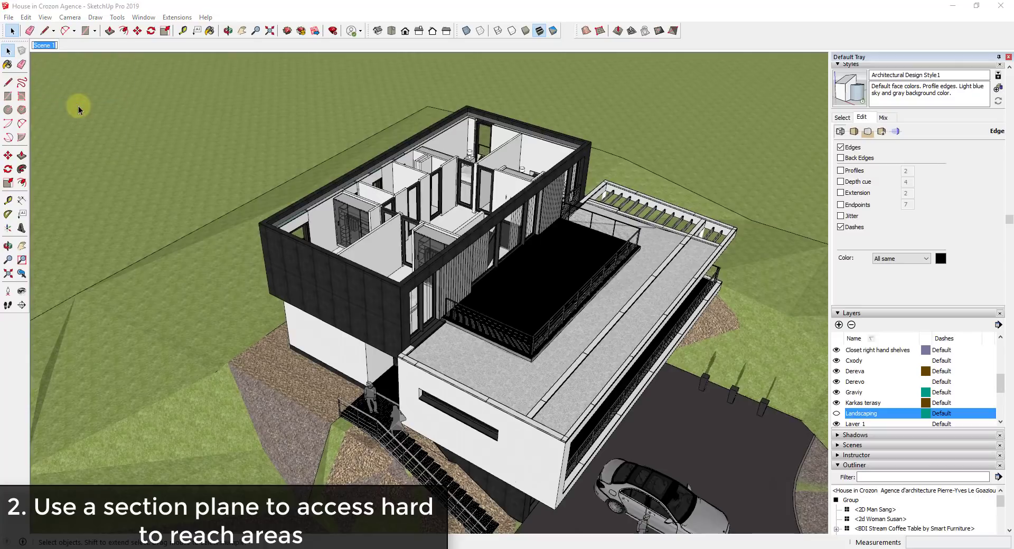
pyautogui.write('Working View')
pyautogui.press('Return')
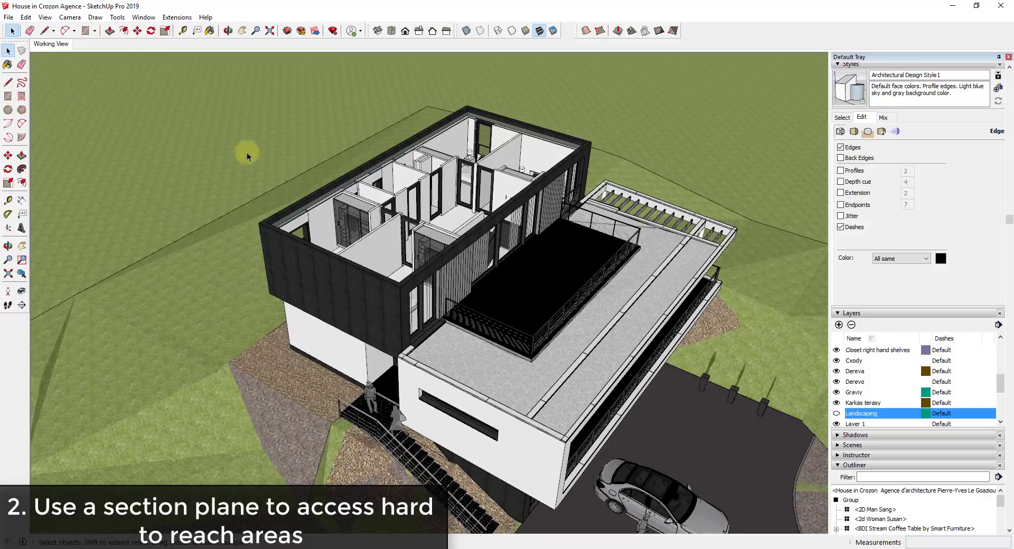
# Examine the house exterior from ground level and from above, and select the whole model
pyautogui.moveTo(540, 210); pyautogui.dragTo(526, 189, button='middle')
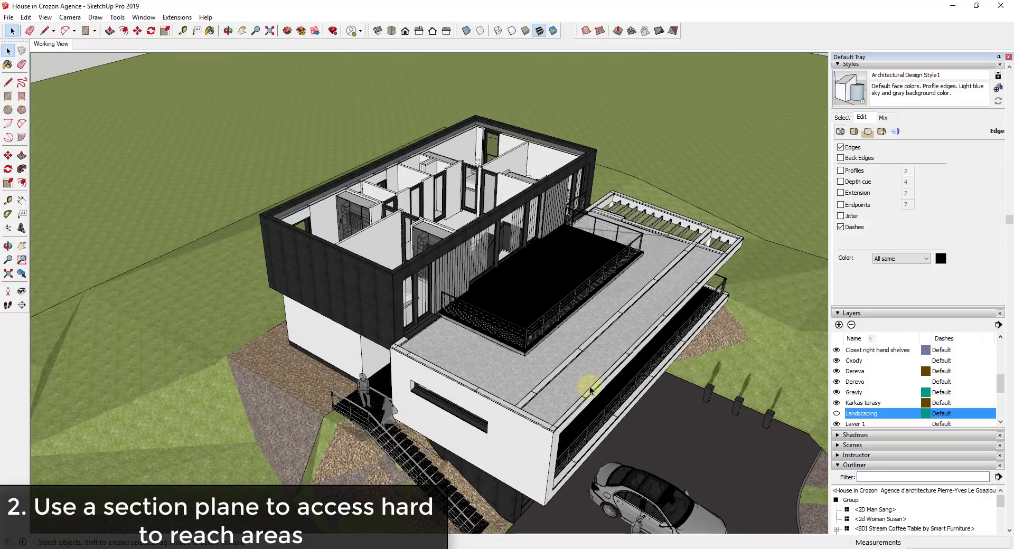
pyautogui.moveTo(591, 391); pyautogui.dragTo(643, 205, button='middle')
pyautogui.moveTo(608, 190); pyautogui.dragTo(592, 193)
pyautogui.press('space')
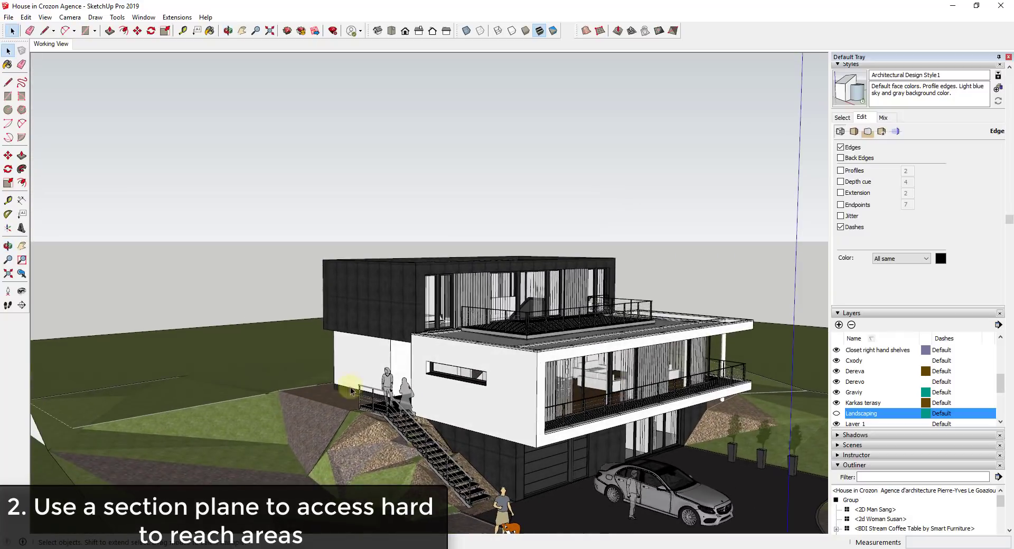
pyautogui.moveTo(581, 378); pyautogui.dragTo(526, 312, button='middle')
pyautogui.click(402, 249)
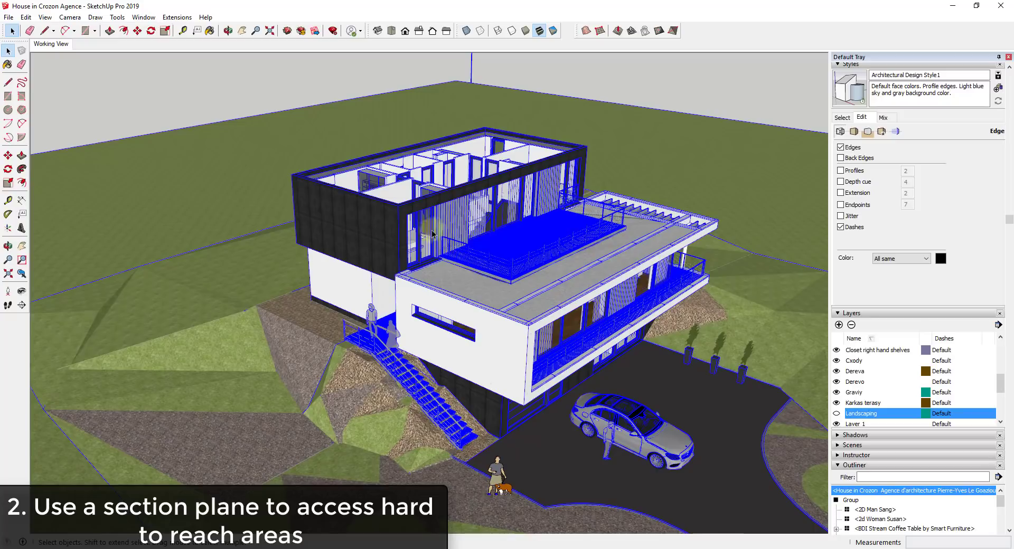
pyautogui.moveTo(546, 246); pyautogui.dragTo(629, 248, button='middle')
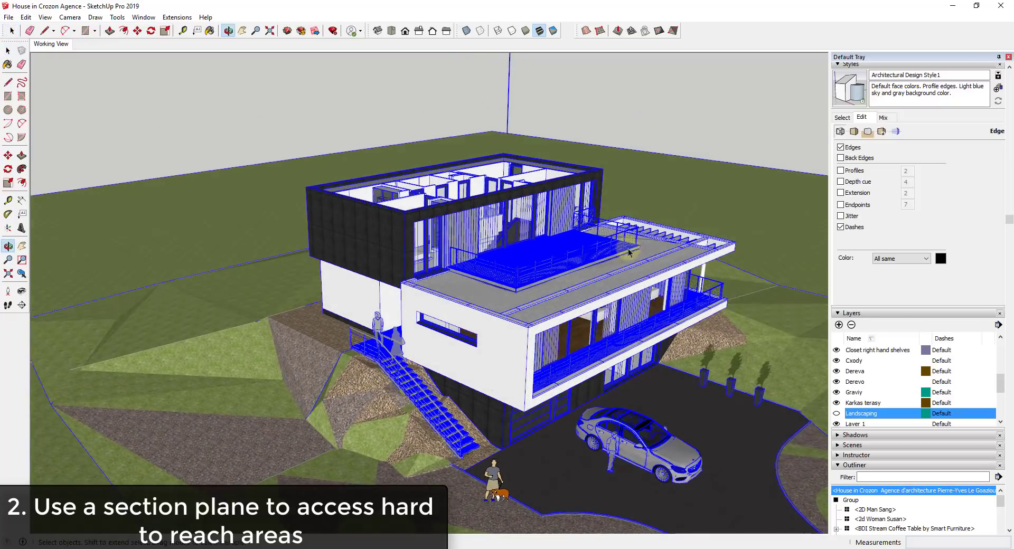
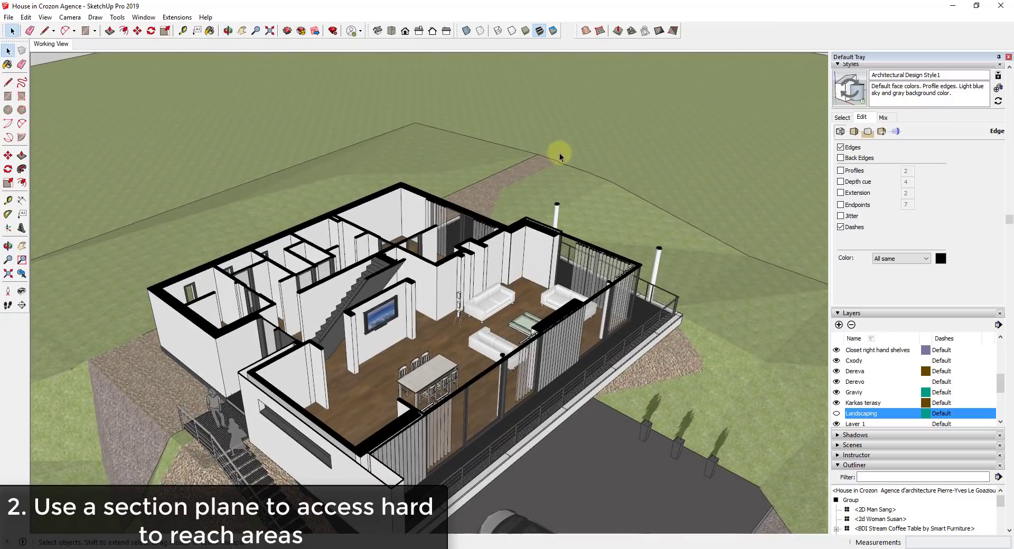
# Select the section plane that cuts the house open above the furnished lower floor
pyautogui.click(581, 195)
pyautogui.scroll(-10, 618, 115)
pyautogui.click(532, 85)
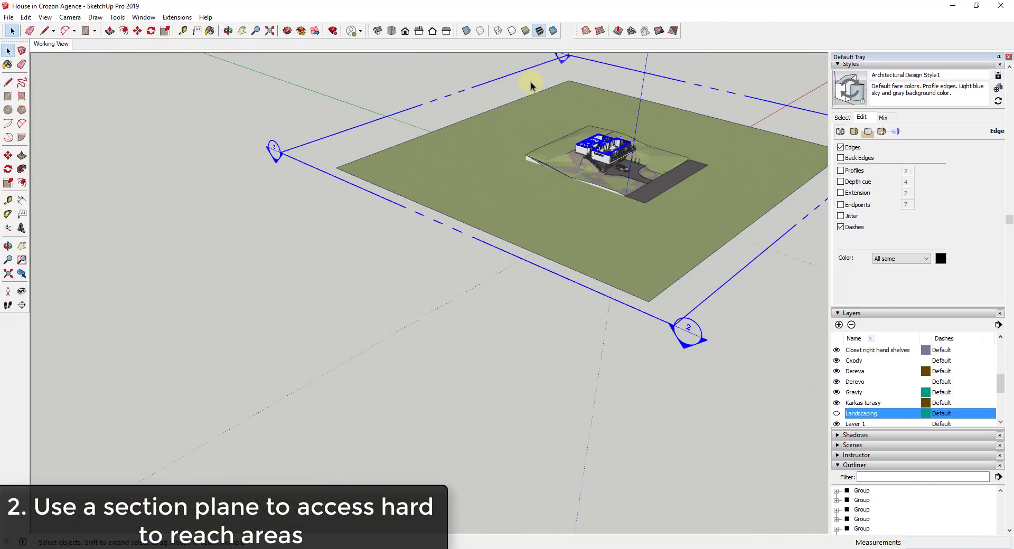
pyautogui.scroll(10, 640, 136)
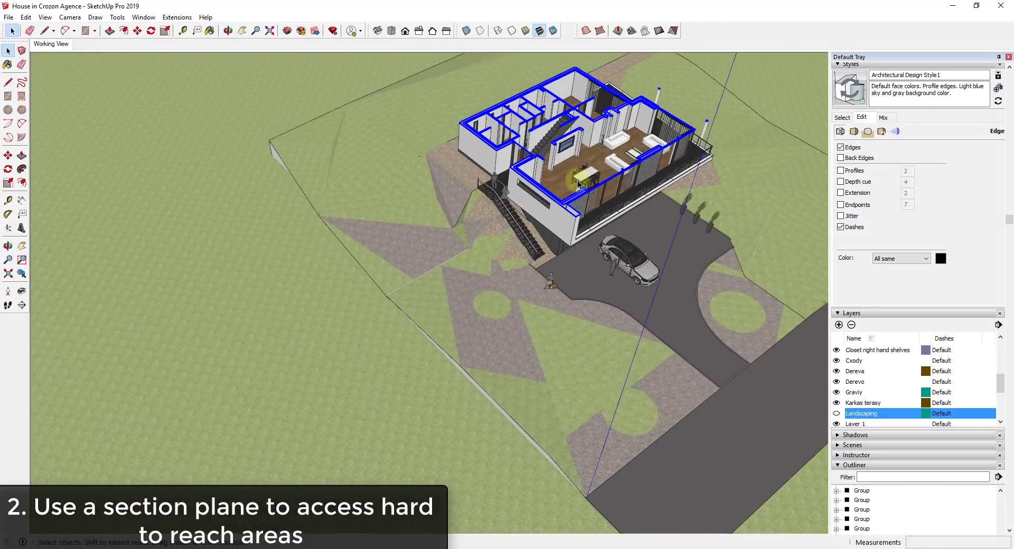
pyautogui.keyDown('shift'); pyautogui.moveTo(737, 173); pyautogui.dragTo(625, 291, button='middle'); pyautogui.keyUp('shift')
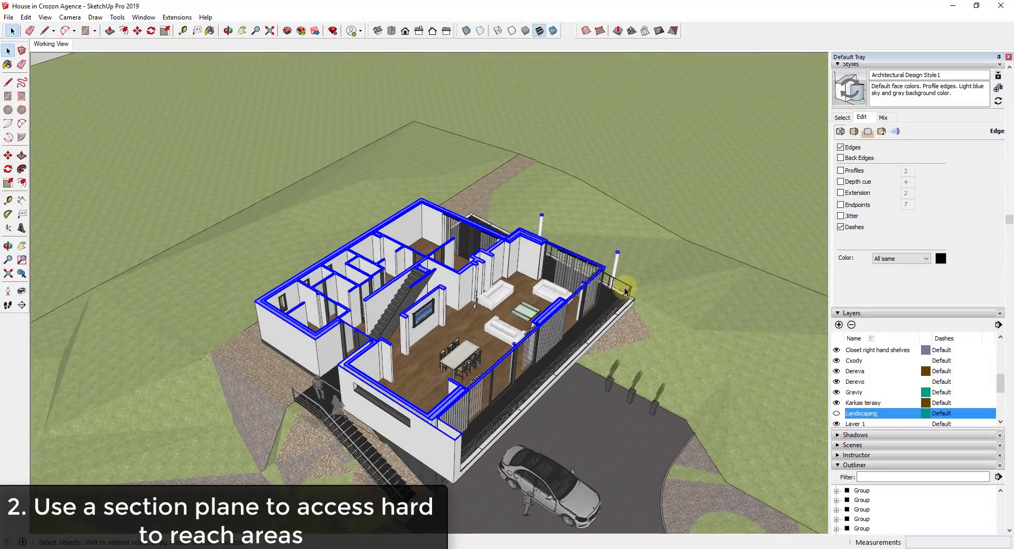
pyautogui.moveTo(479, 203); pyautogui.dragTo(417, 147, button='middle')
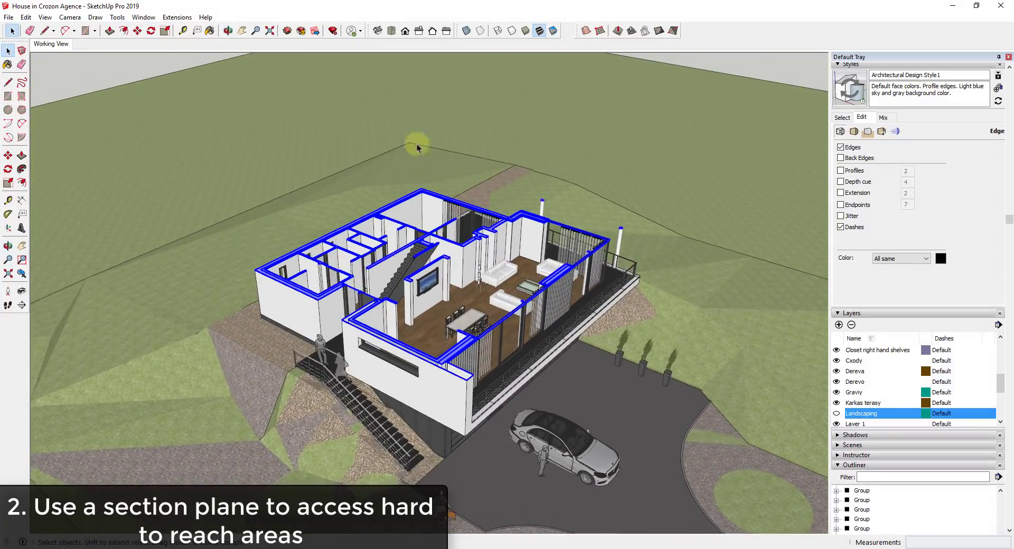
# Turn off the display of section planes around the cut-open lower floor
pyautogui.click(46, 17)
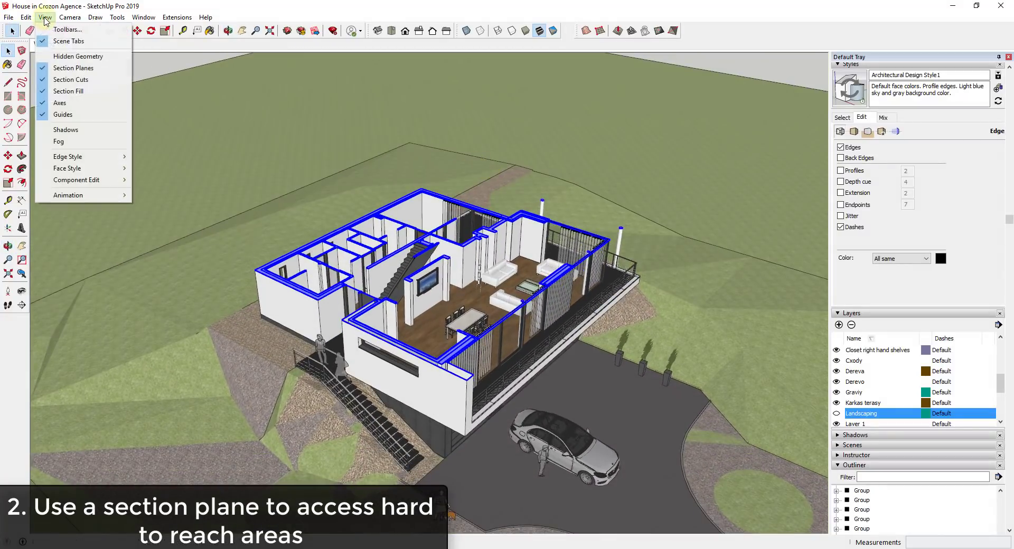
pyautogui.click(69, 67)
pyautogui.moveTo(227, 149); pyautogui.dragTo(220, 167, button='middle')
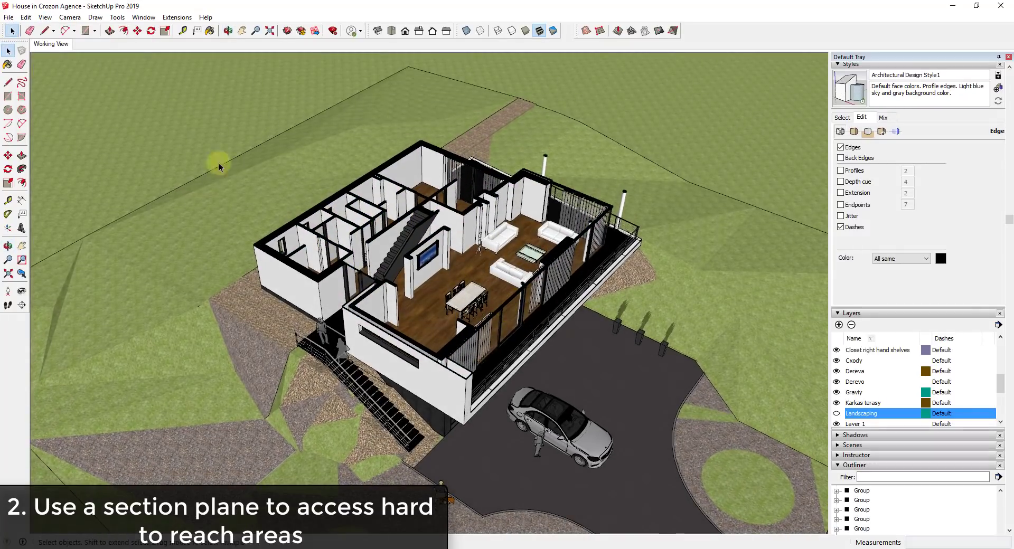
pyautogui.click(45, 17)
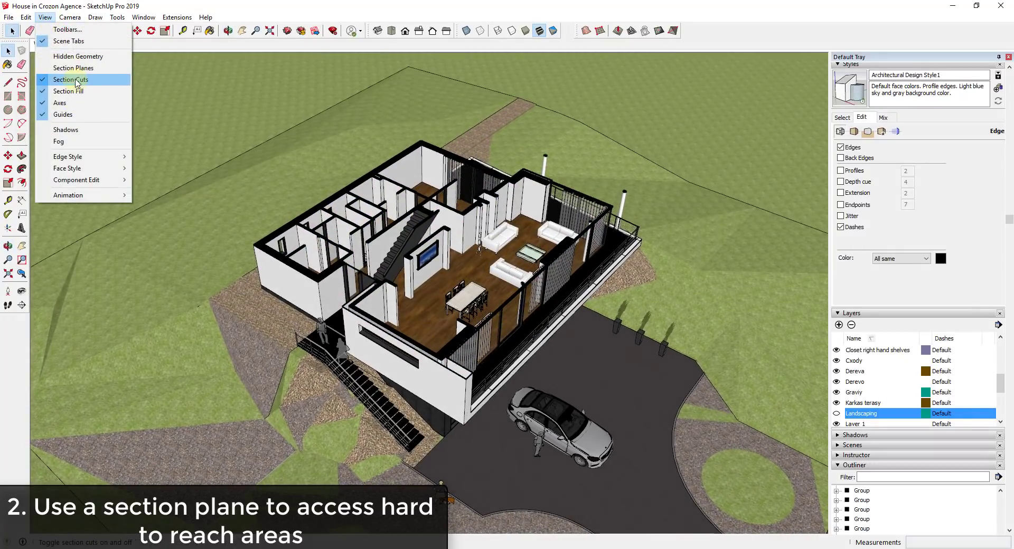
pyautogui.click(616, 106)
# Add a new scene of the cut-open lower floor and name it Working View L1
pyautogui.hotkey('ctrl', 'a')
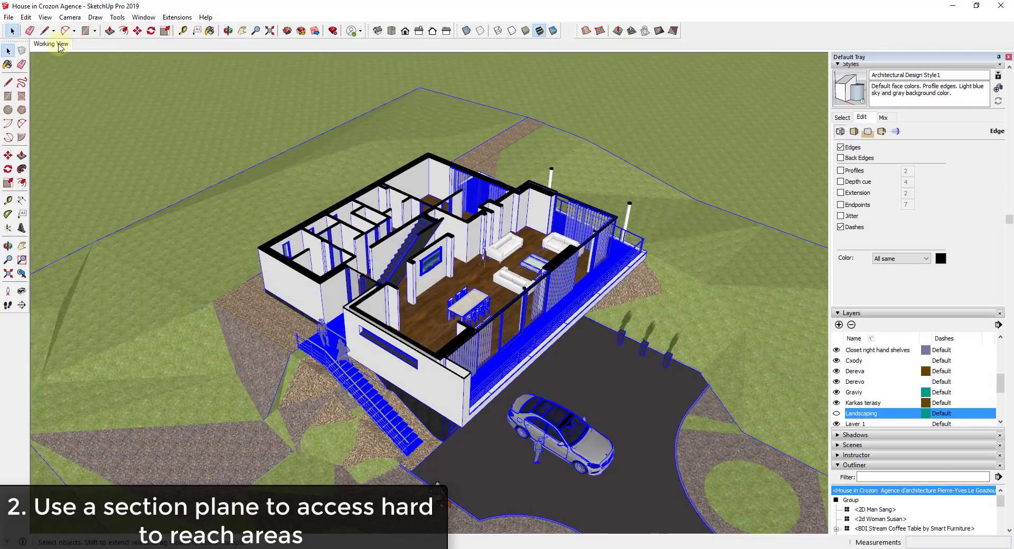
pyautogui.rightClick(59, 47)
pyautogui.click(79, 78)
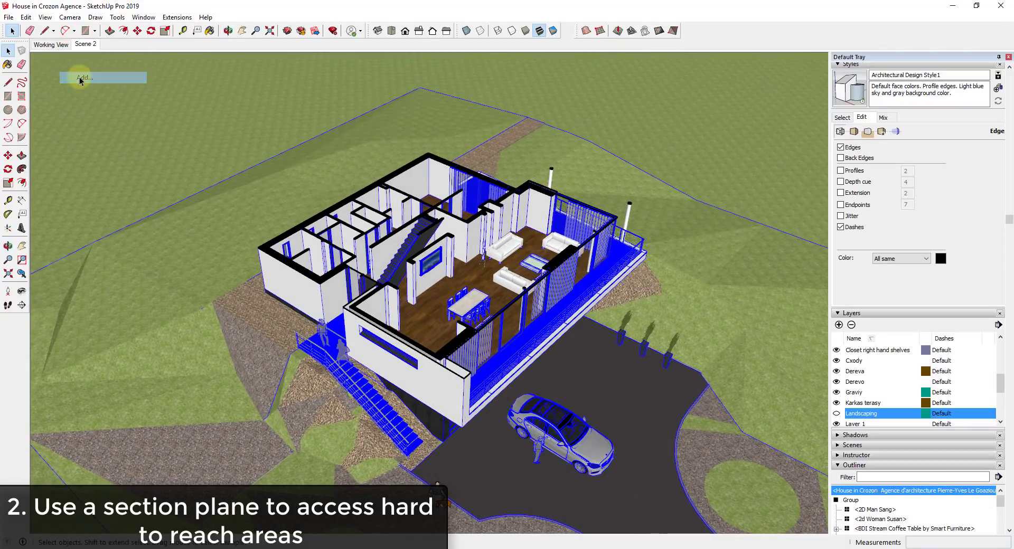
pyautogui.rightClick(87, 44)
pyautogui.click(129, 98)
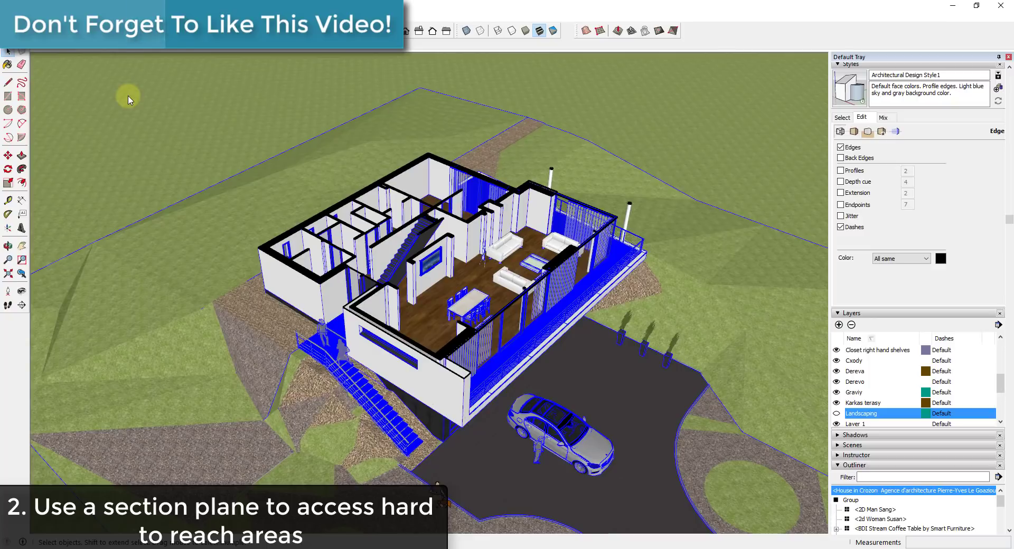
# Rename the upper-floor Working View scene as Working View L2 and place it after Working View L1
pyautogui.click(57, 51)
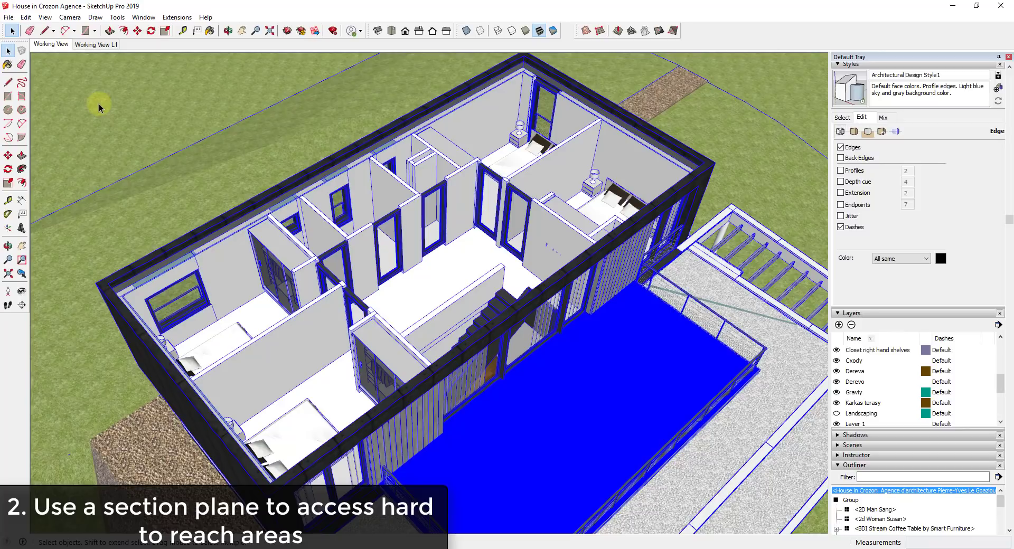
pyautogui.write('1')
pyautogui.press('Return')
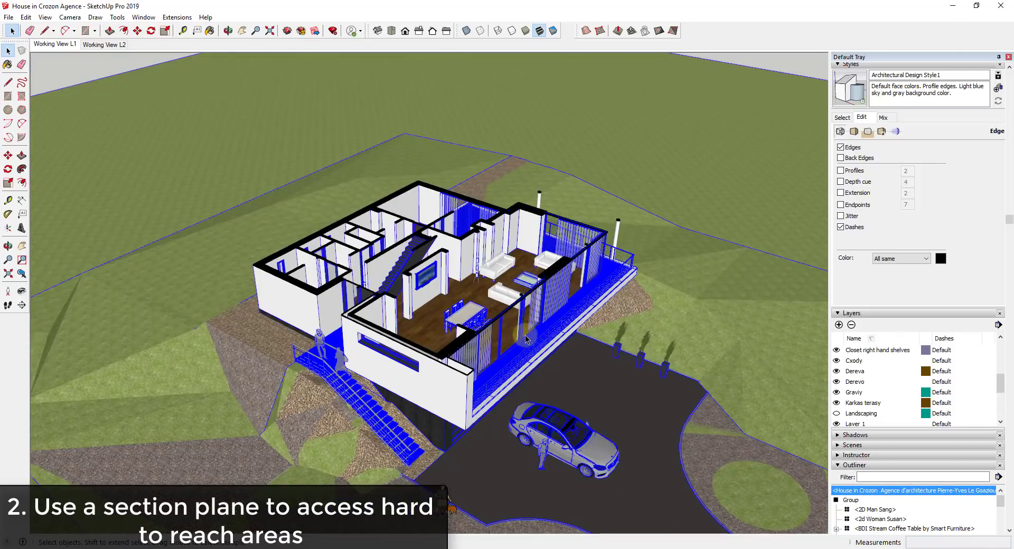
# Examine the furnished living and dining area on the cut-open lower floor and select the sofa nearest the stairs
pyautogui.moveTo(507, 314); pyautogui.dragTo(443, 236, button='middle')
pyautogui.scroll(8, 442, 236)
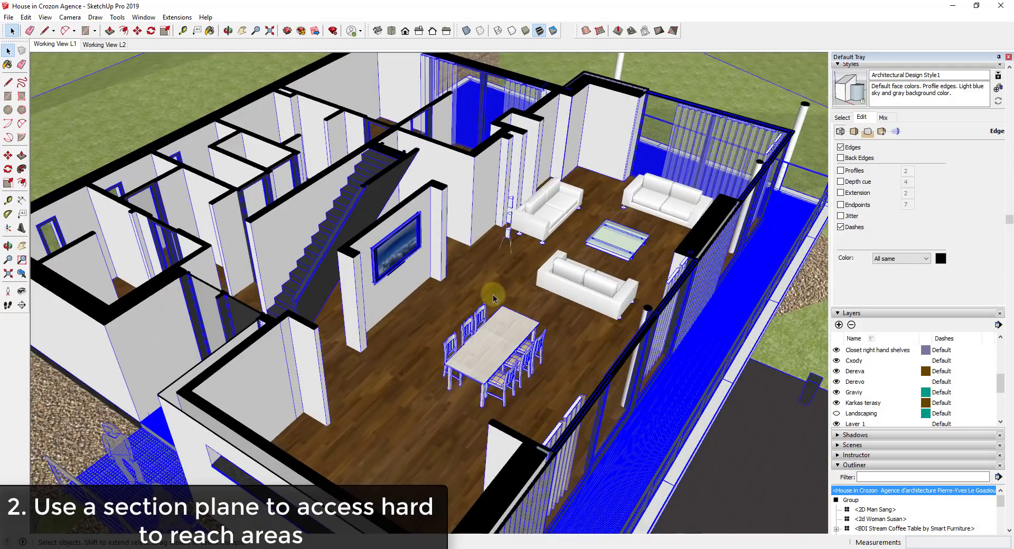
pyautogui.moveTo(491, 293); pyautogui.dragTo(417, 171, button='middle')
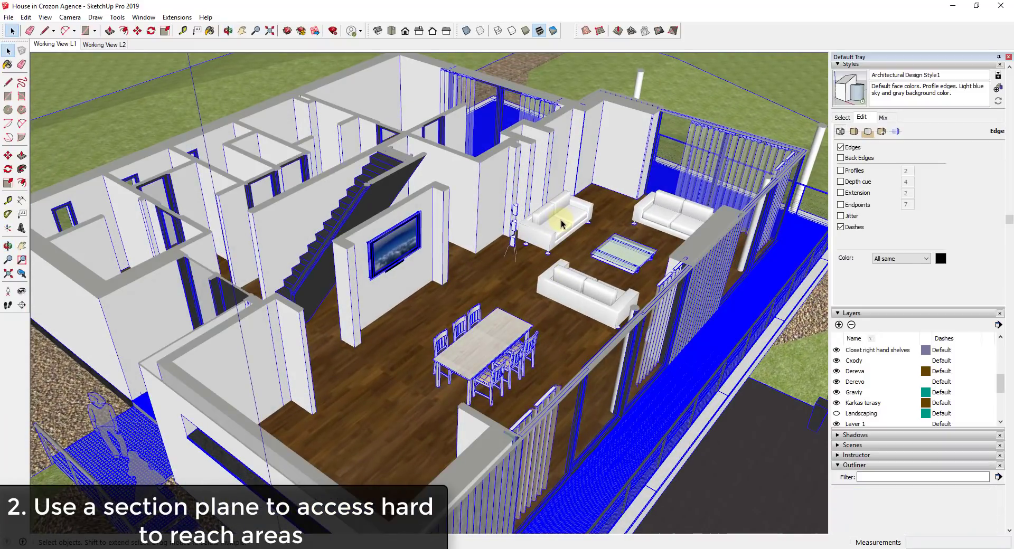
pyautogui.click(562, 230)
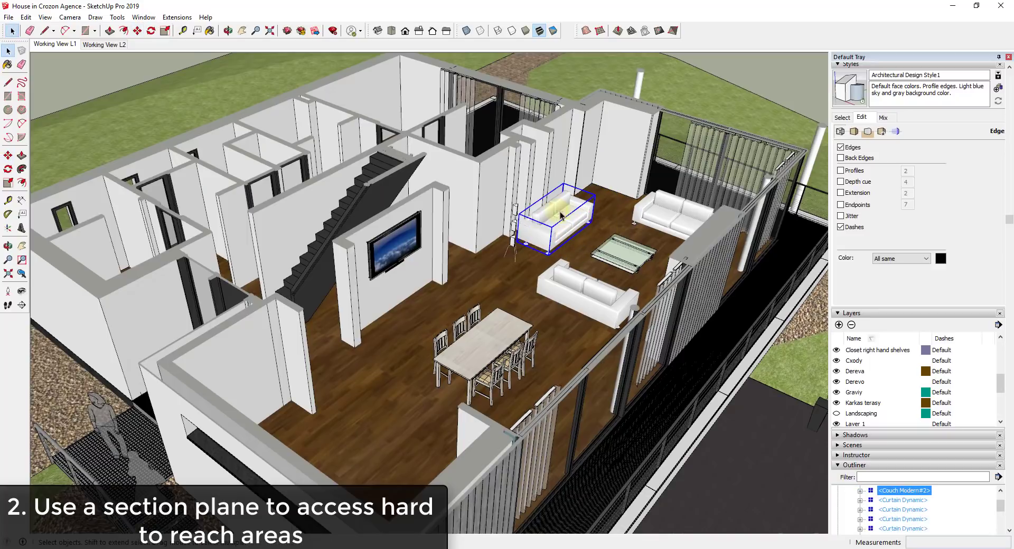
pyautogui.scroll(-3, 561, 215)
pyautogui.scroll(1, 561, 215)
pyautogui.scroll(1, 125, 52)
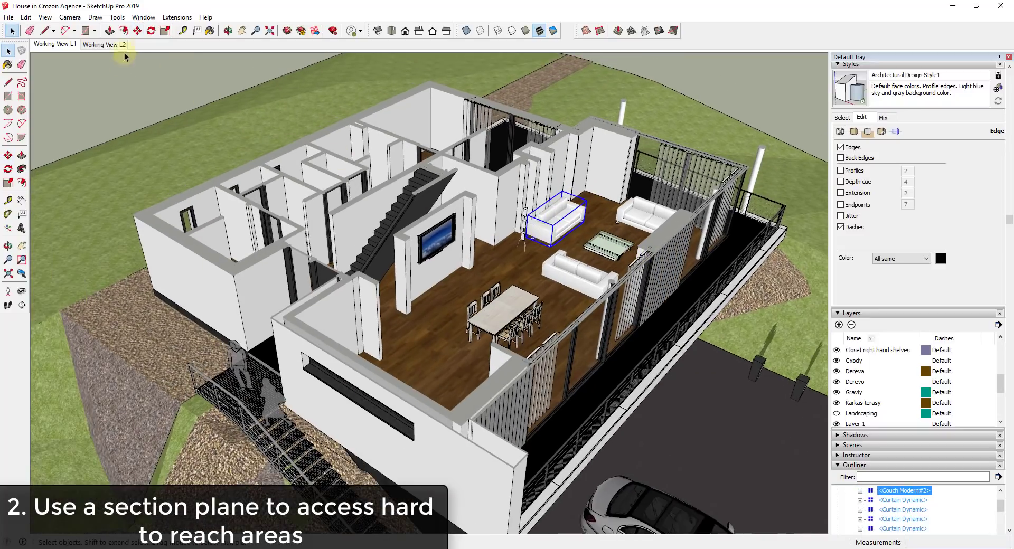
# Recall the Working View L2 scene and examine the house with its open upper floor from above
pyautogui.click(96, 46)
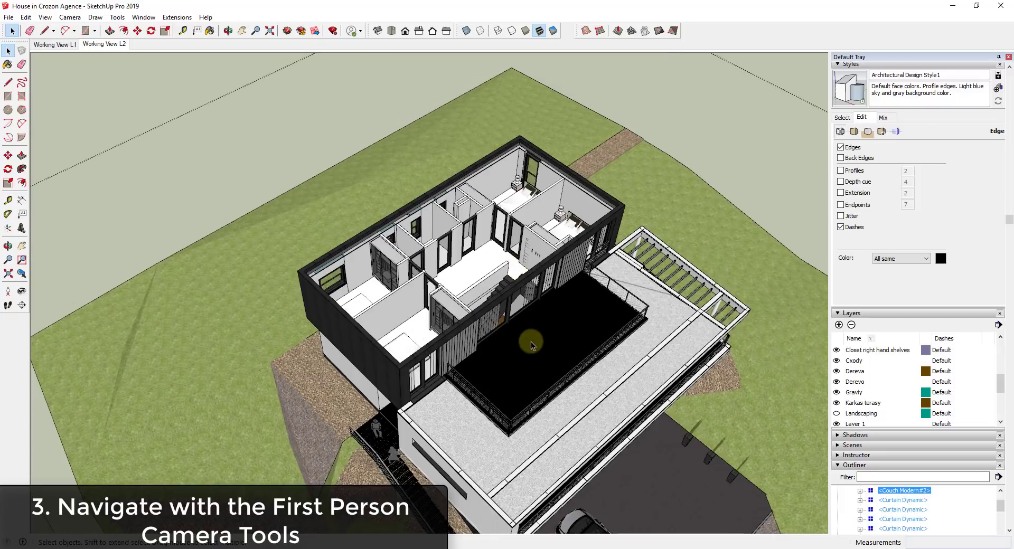
pyautogui.press('o')
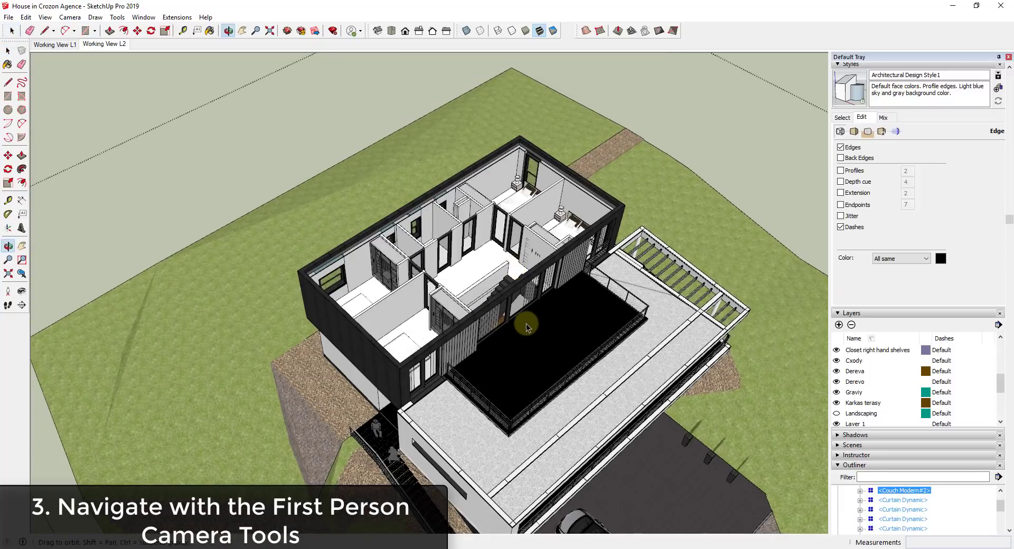
pyautogui.moveTo(526, 323); pyautogui.dragTo(626, 147)
pyautogui.press('space')
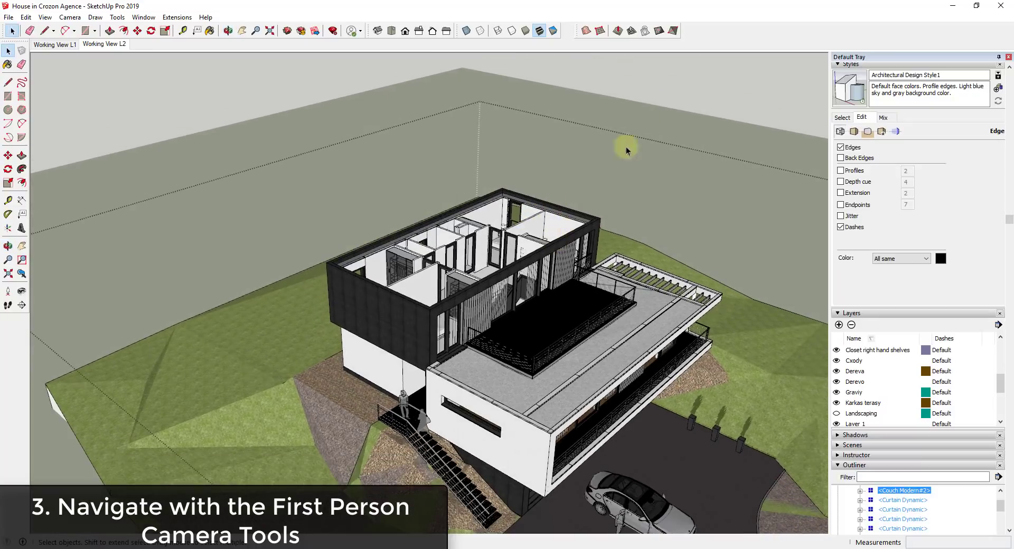
pyautogui.press('o')
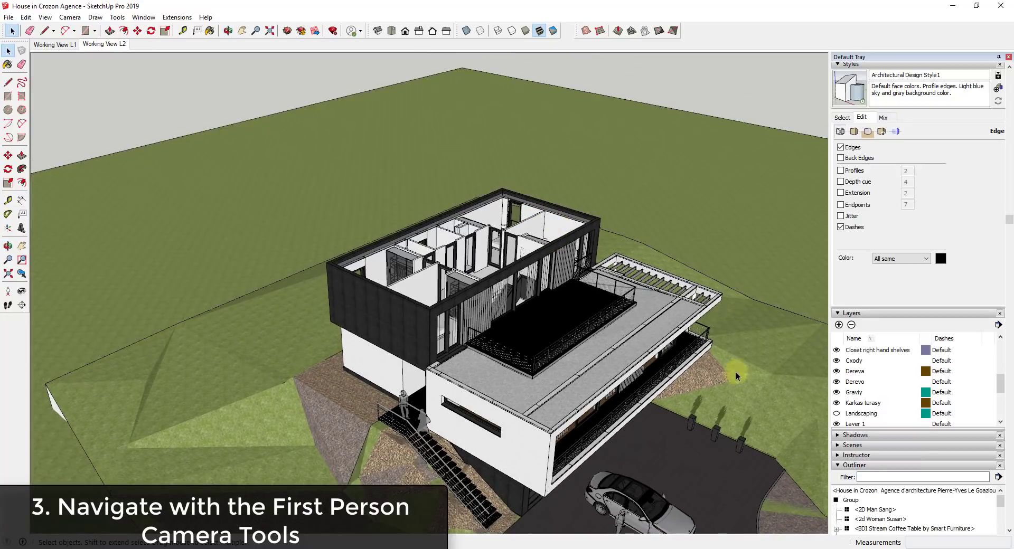
pyautogui.moveTo(736, 372); pyautogui.dragTo(552, 265)
pyautogui.press('space')
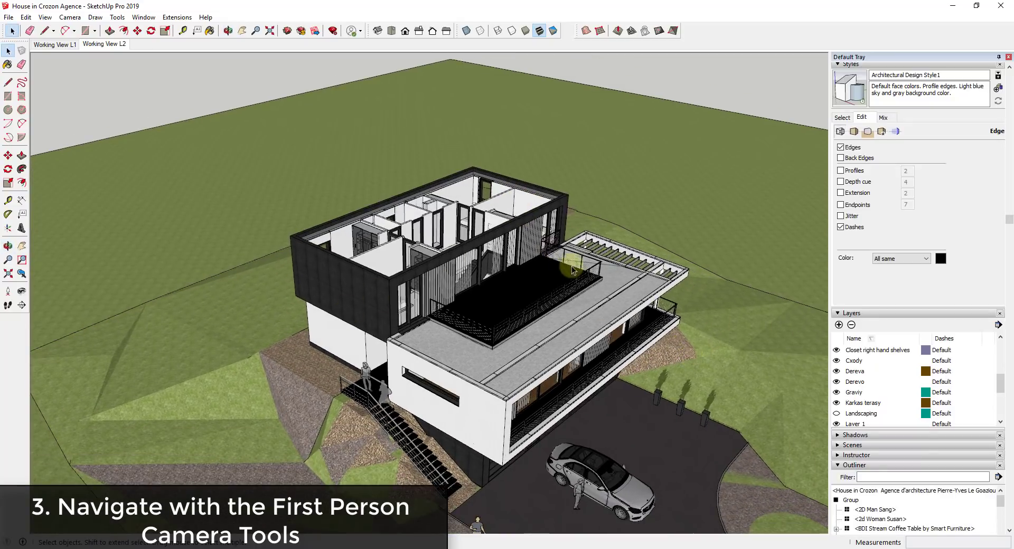
# Look through the glazed facade into the dining area and move in towards the staircase and the door beyond
pyautogui.moveTo(564, 317); pyautogui.dragTo(464, 253, button='middle')
pyautogui.scroll(6, 555, 414)
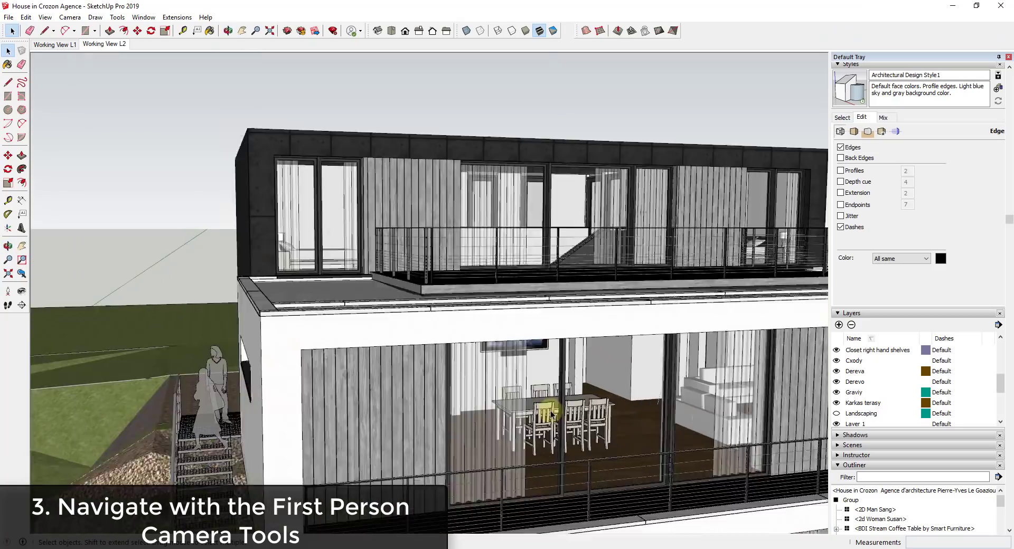
pyautogui.scroll(8, 552, 415)
pyautogui.scroll(4, 233, 286)
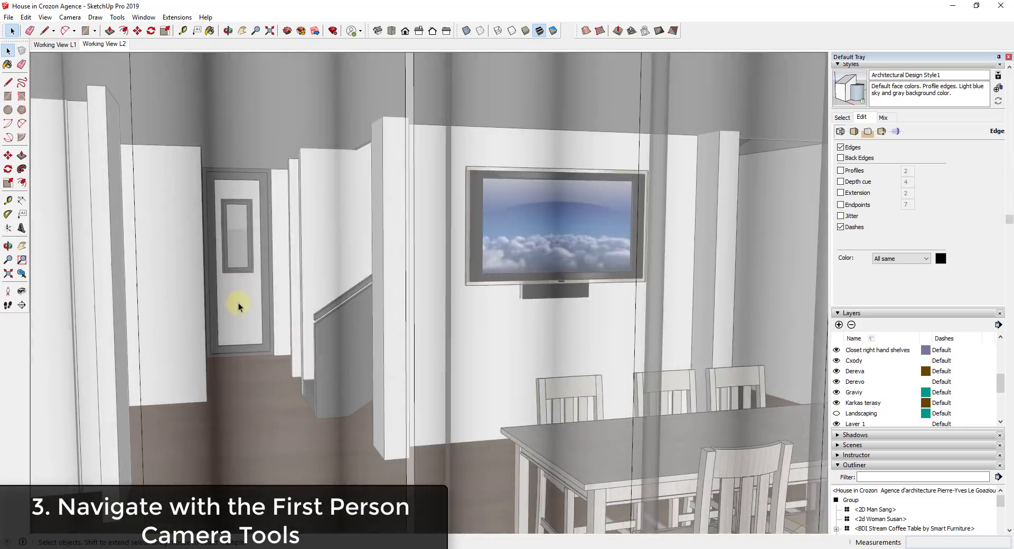
pyautogui.scroll(5, 271, 313)
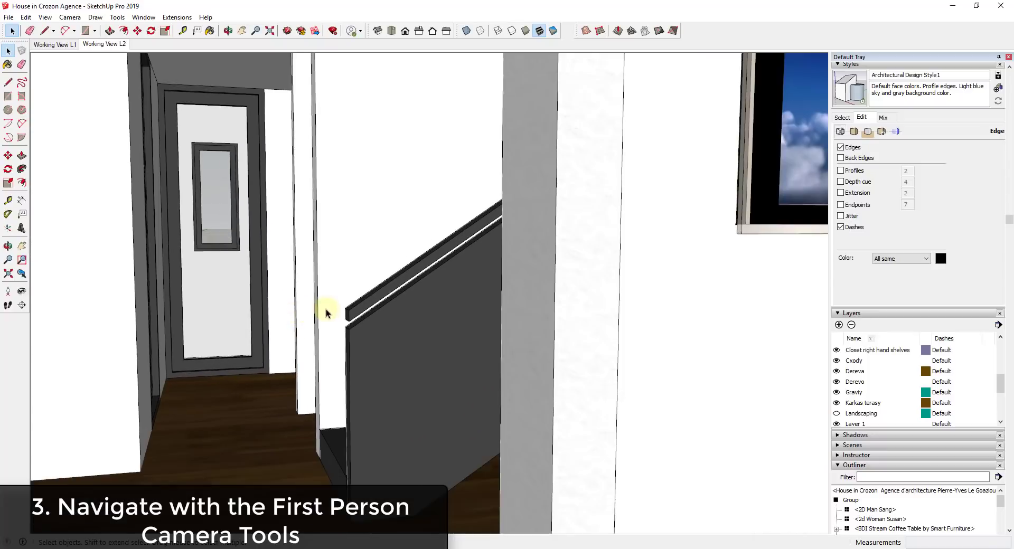
# Show the Camera toolbar and place it as a floating toolbar over the model view
pyautogui.scroll(-3, 326, 310)
pyautogui.moveTo(382, 290); pyautogui.dragTo(602, 306, button='middle')
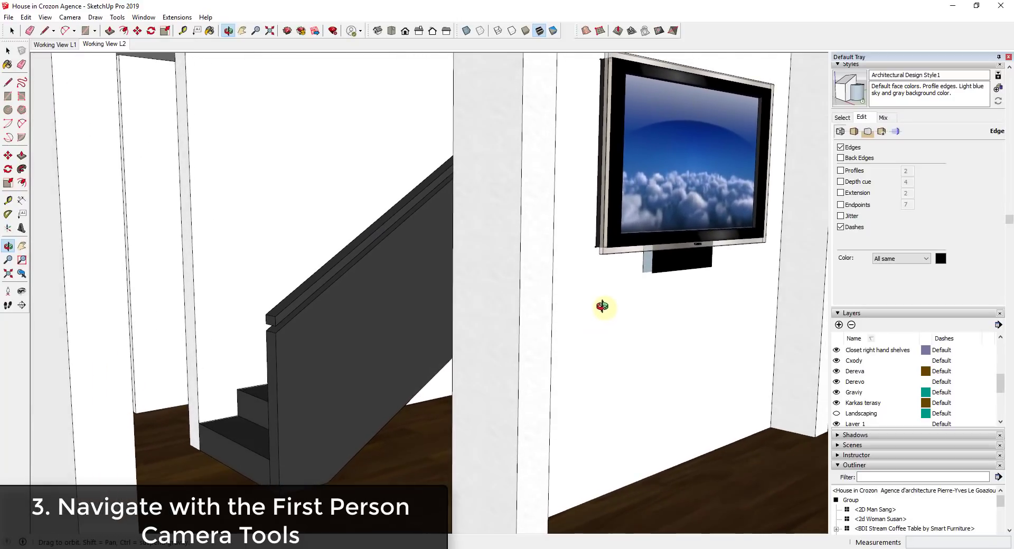
pyautogui.press('space')
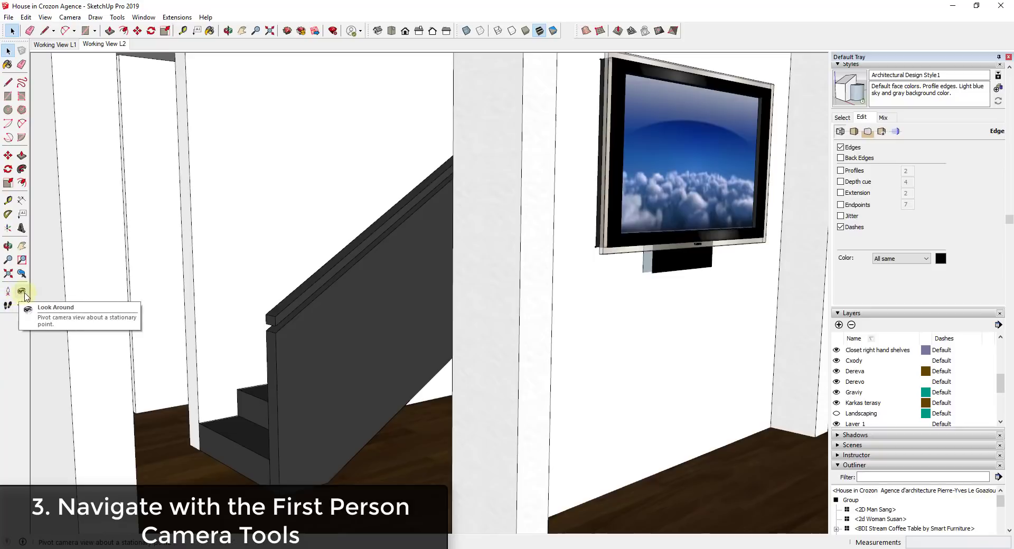
pyautogui.rightClick(714, 30)
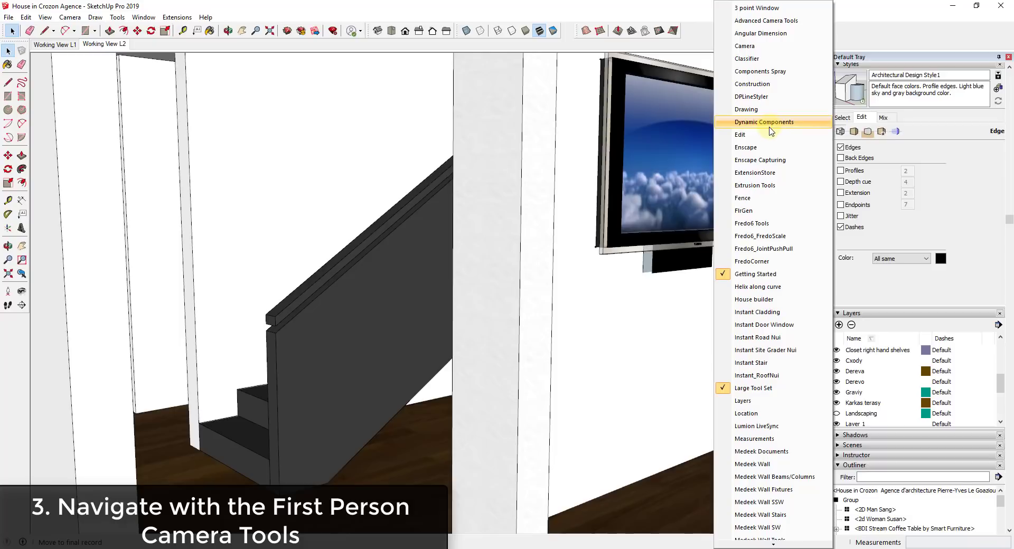
pyautogui.scroll(-5, 777, 317)
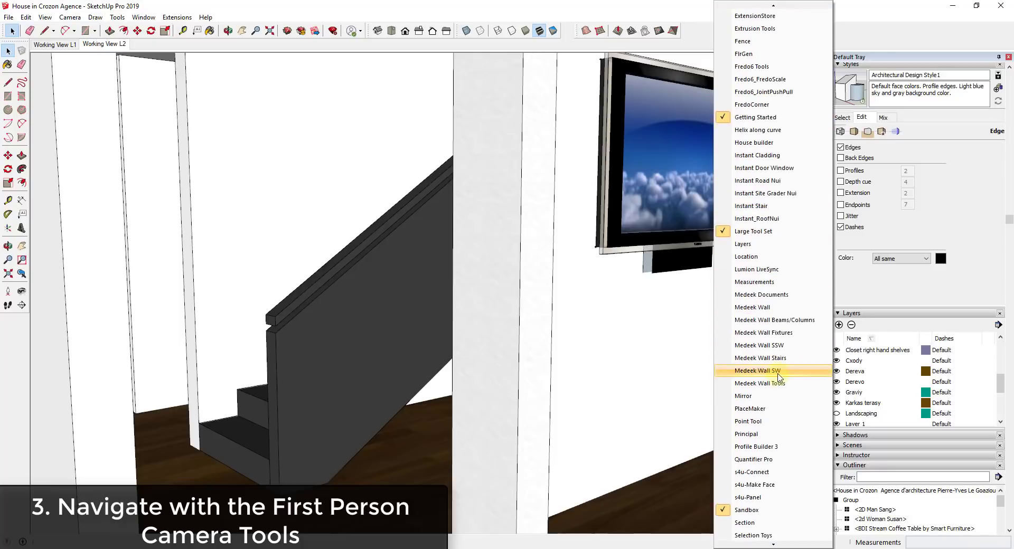
pyautogui.scroll(5, 777, 369)
pyautogui.click(758, 52)
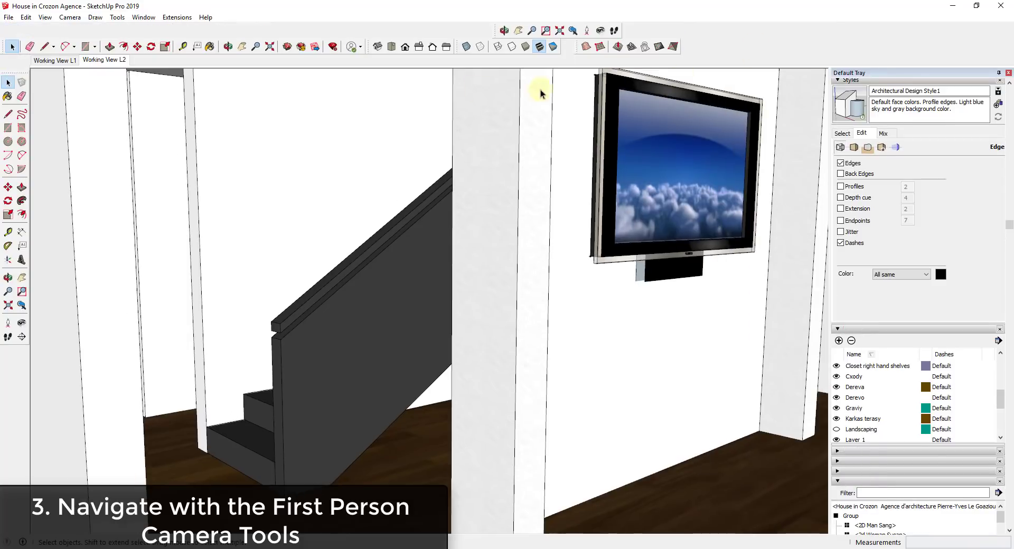
pyautogui.moveTo(494, 32); pyautogui.dragTo(120, 86)
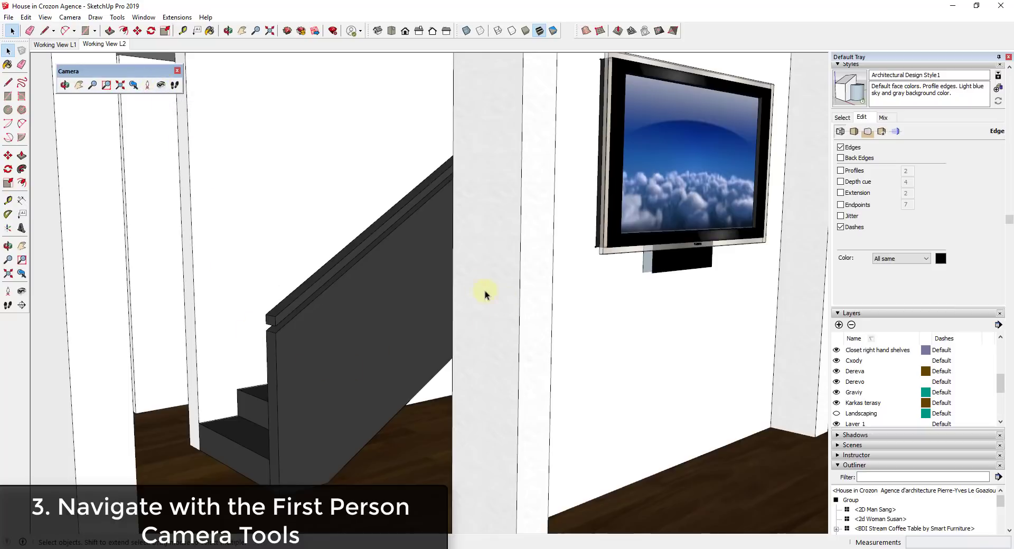
# Use Look Around to turn from the staircase towards the dining table and living area, and make the Landscaping layer visible
pyautogui.click(162, 86)
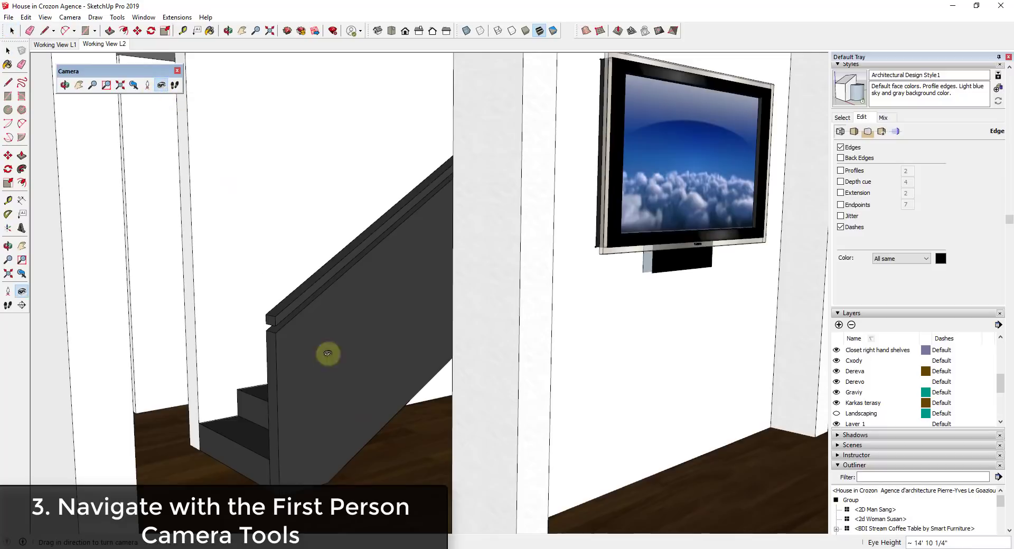
pyautogui.moveTo(253, 347); pyautogui.dragTo(754, 267)
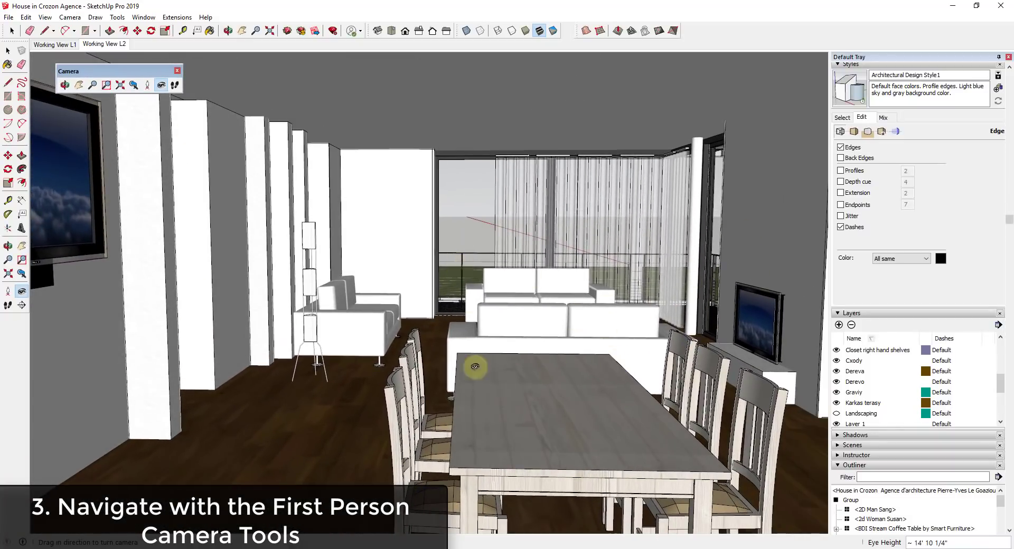
pyautogui.moveTo(511, 319); pyautogui.dragTo(545, 325)
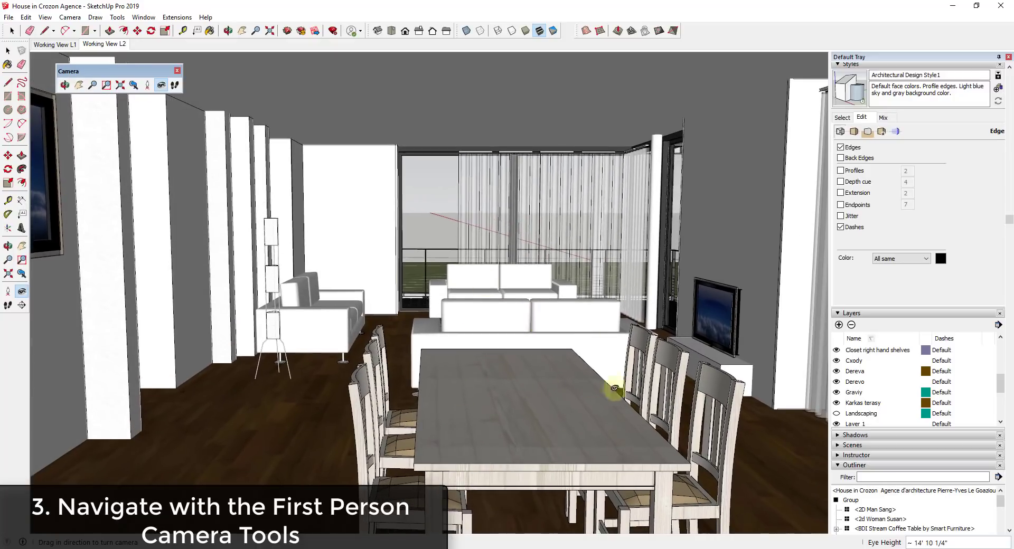
pyautogui.click(837, 415)
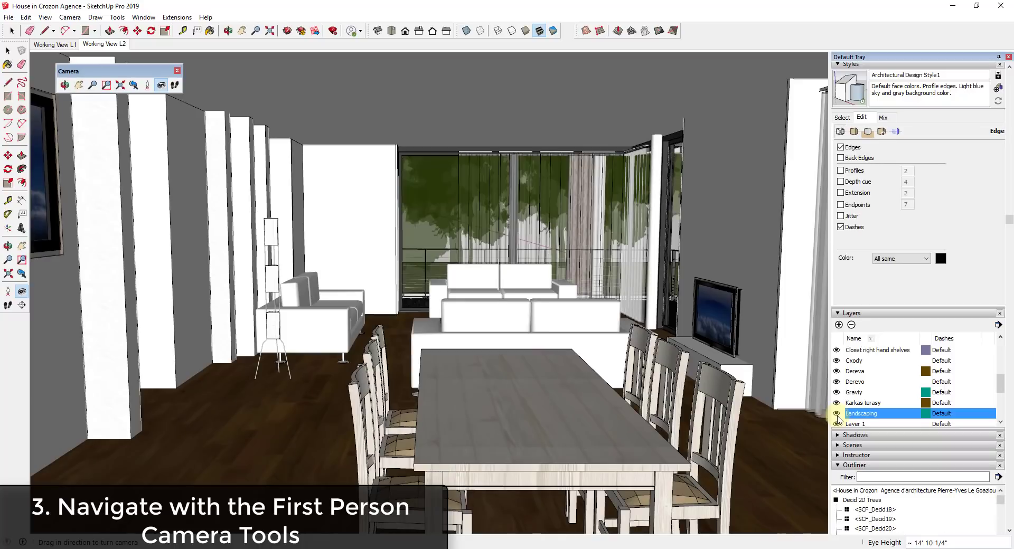
# Frame the interior view along the dining table towards the sofas and curtained windows, with the wall columns and television in sight
pyautogui.moveTo(528, 308); pyautogui.dragTo(495, 316)
pyautogui.press('o')
pyautogui.moveTo(495, 316); pyautogui.dragTo(520, 314, button='middle')
pyautogui.moveTo(495, 303); pyautogui.dragTo(519, 307)
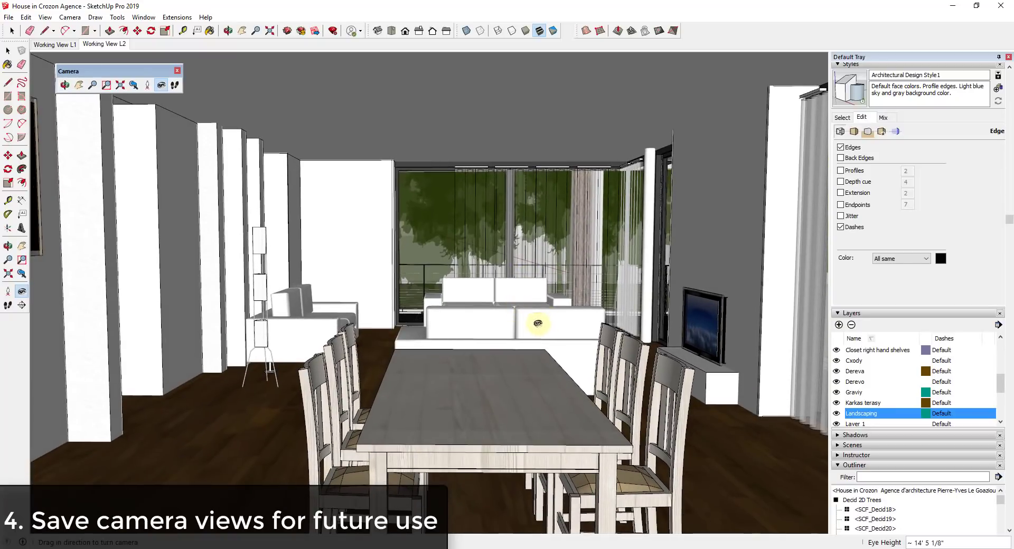
pyautogui.moveTo(511, 337); pyautogui.dragTo(524, 334)
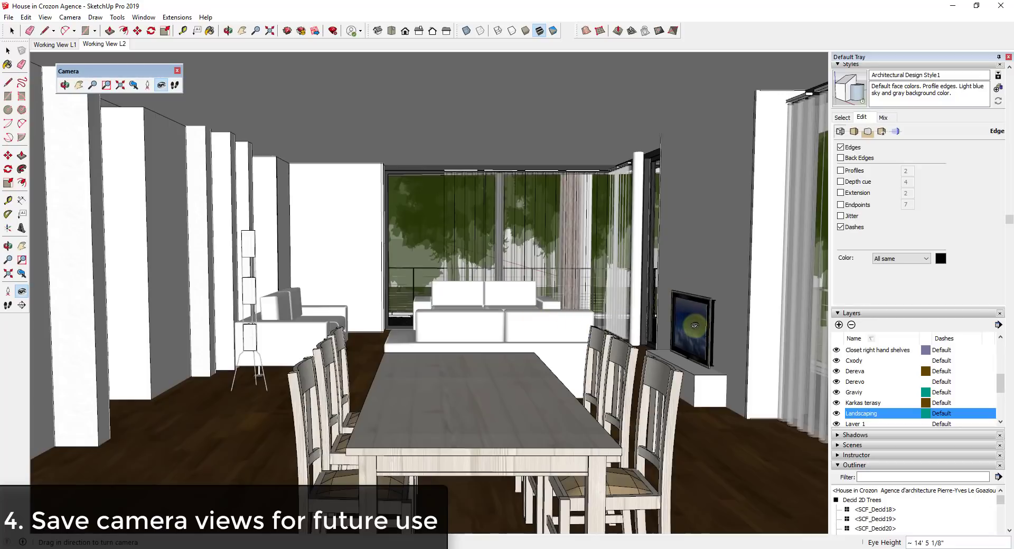
pyautogui.moveTo(604, 336); pyautogui.dragTo(632, 189)
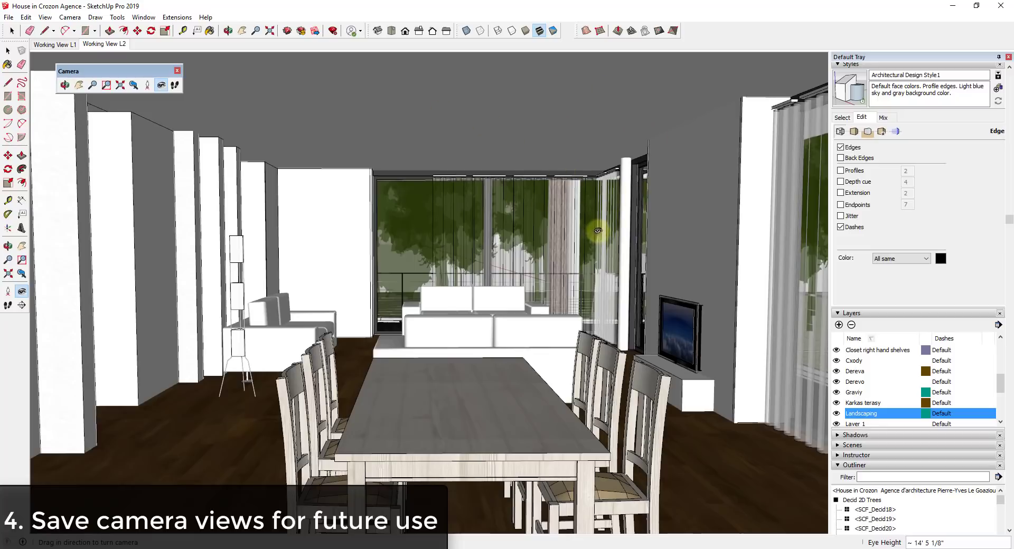
# Save the framed interior view as a new scene after Working View L2 and name it Living Room
pyautogui.rightClick(105, 44)
pyautogui.click(127, 78)
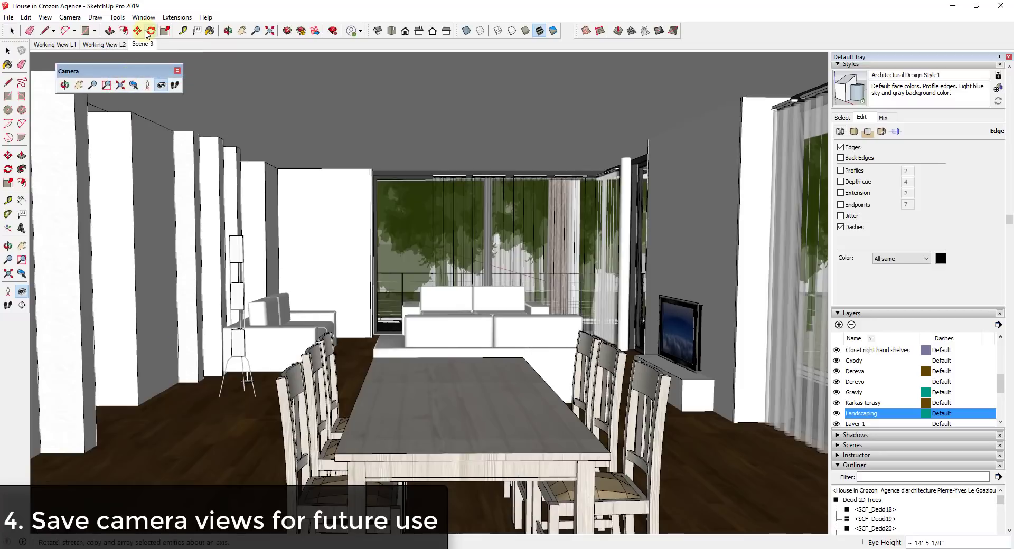
pyautogui.rightClick(143, 47)
pyautogui.click(177, 104)
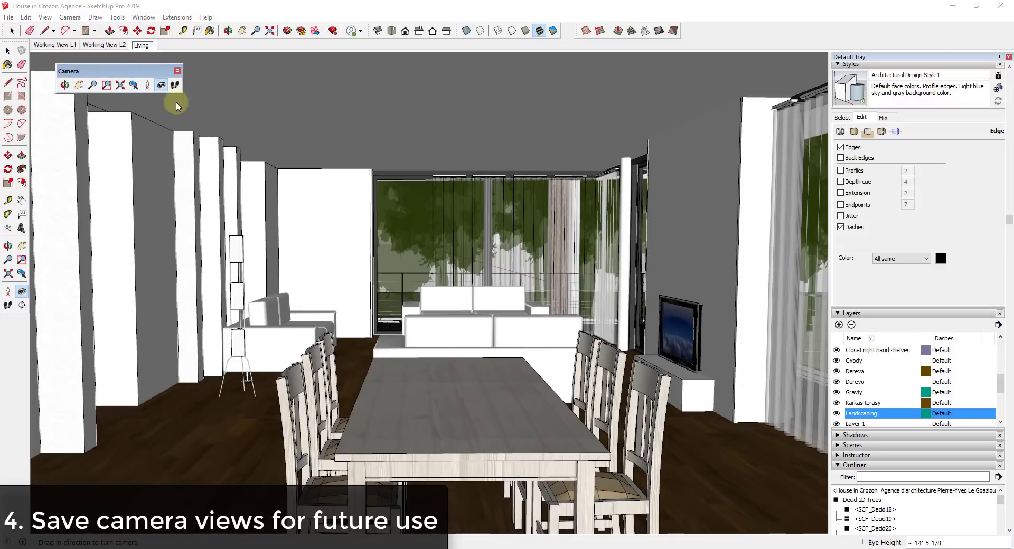
pyautogui.press('Return')
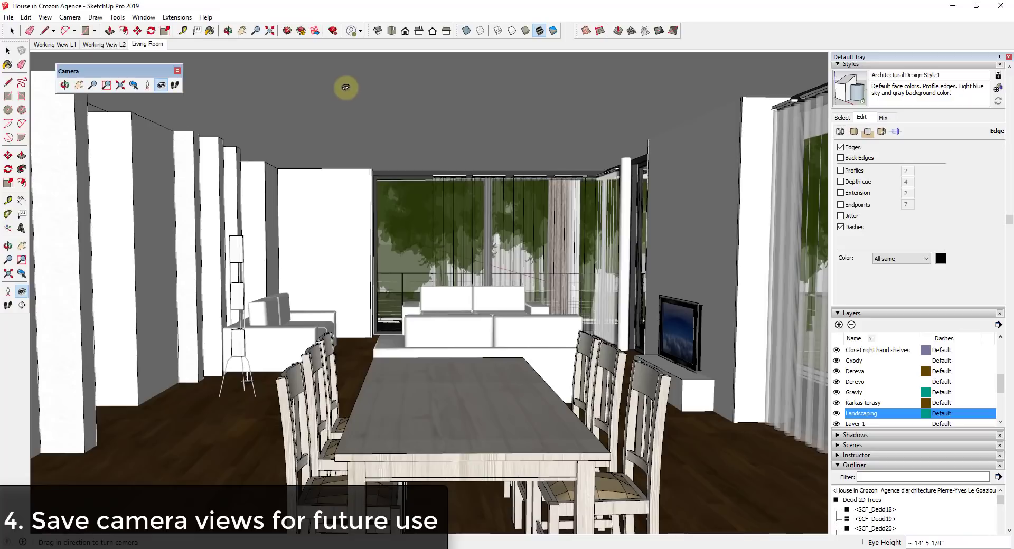
# Recall the Working View L1 scene, view the open lower floor from another angle, and return to the Living Room scene
pyautogui.click(55, 45)
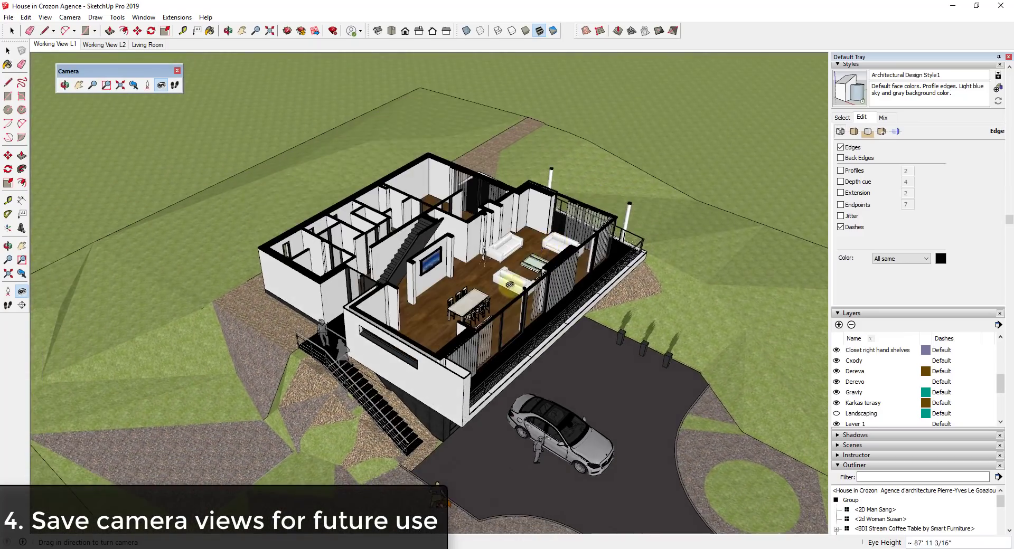
pyautogui.press('o')
pyautogui.moveTo(510, 285)
pyautogui.mouseDown()
pyautogui.moveTo(565, 215)
pyautogui.moveTo(625, 201)
pyautogui.moveTo(674, 237)
pyautogui.moveTo(626, 223)
pyautogui.moveTo(458, 239)
pyautogui.moveTo(492, 283)
pyautogui.mouseUp()
pyautogui.hotkey('shift', 'l')
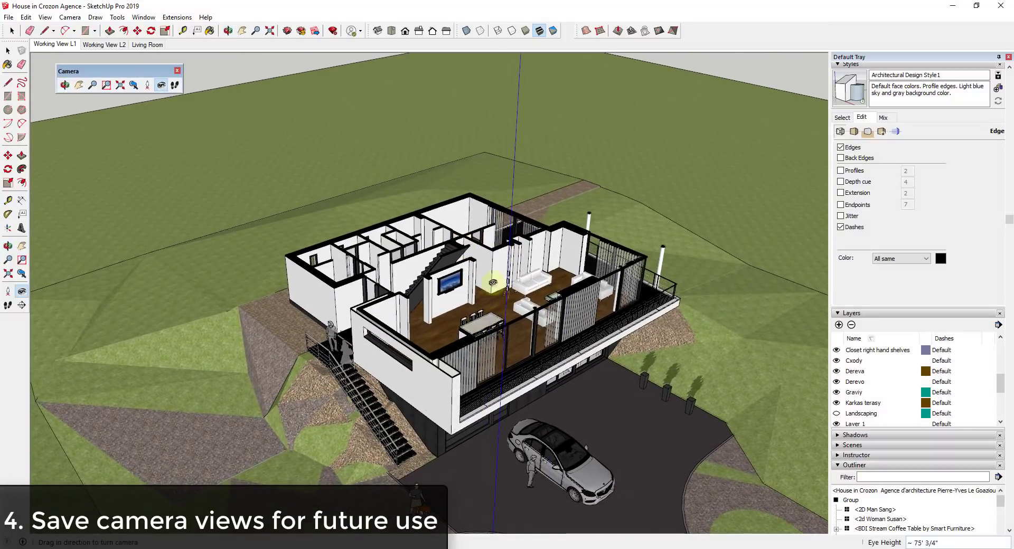
pyautogui.click(137, 45)
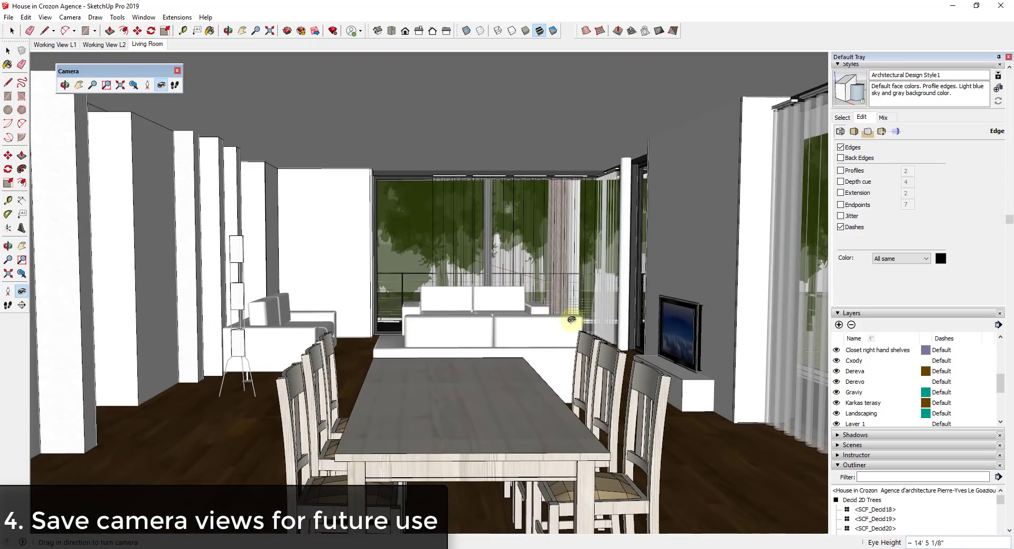
# Bring the view out of the living room and examine the cut-open upper floor with its bedrooms from above
pyautogui.scroll(-10, 571, 319)
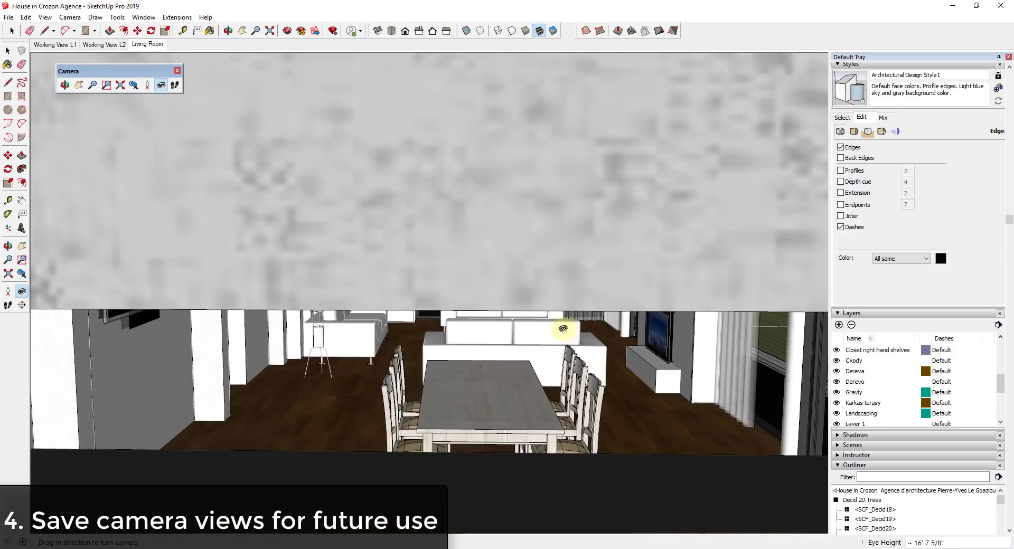
pyautogui.moveTo(563, 329); pyautogui.dragTo(817, 324)
pyautogui.press('o')
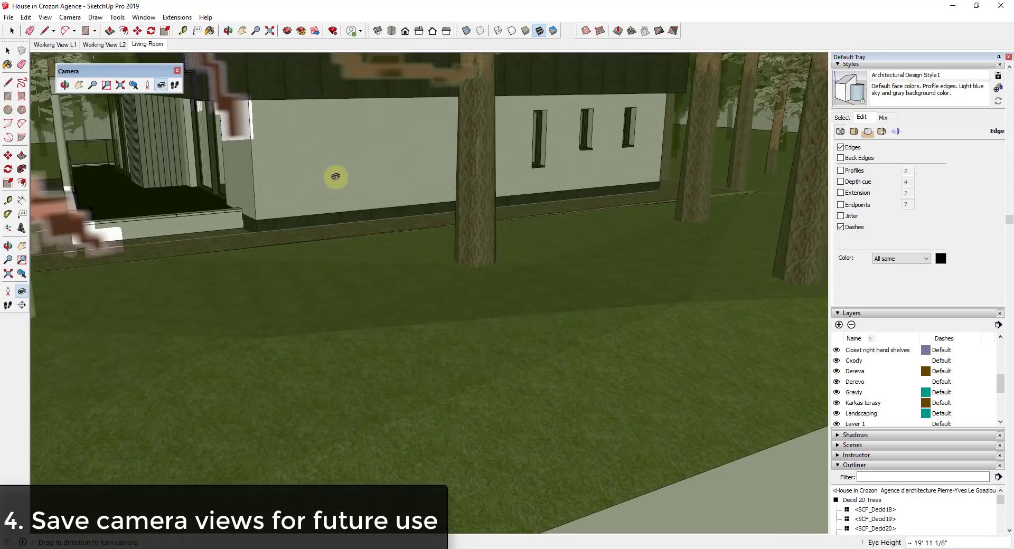
pyautogui.click(8, 273)
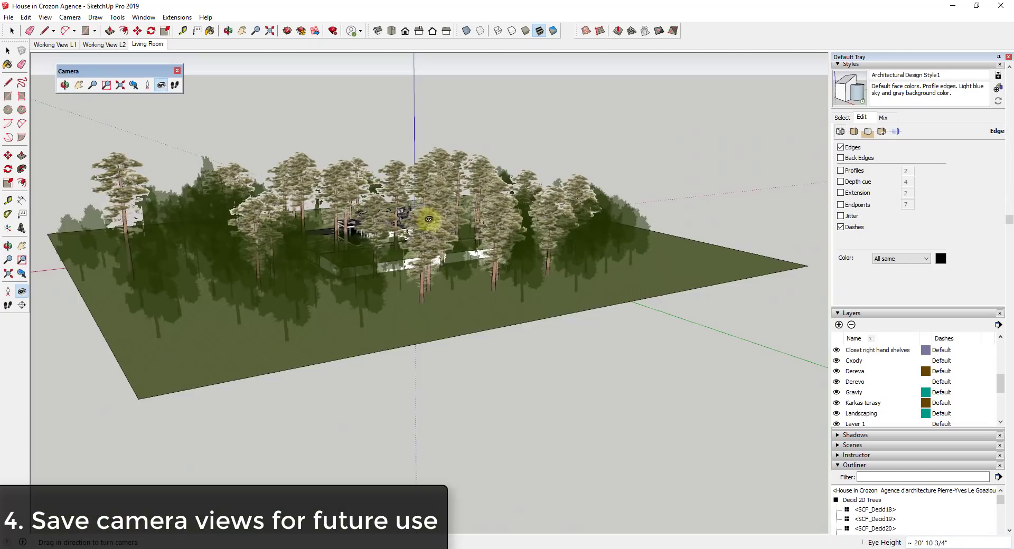
pyautogui.moveTo(425, 219); pyautogui.dragTo(103, 425)
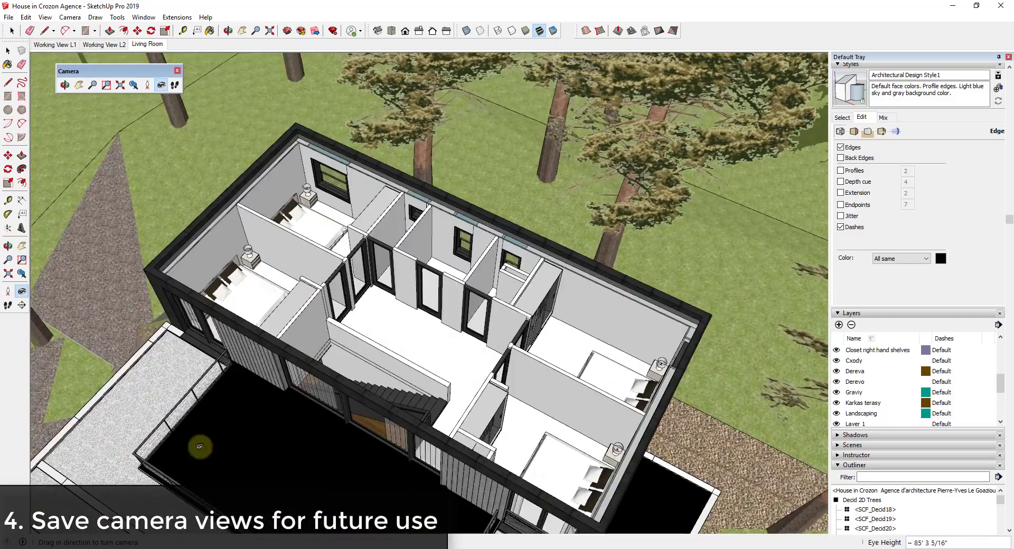
pyautogui.press('o')
pyautogui.moveTo(301, 475); pyautogui.dragTo(303, 333)
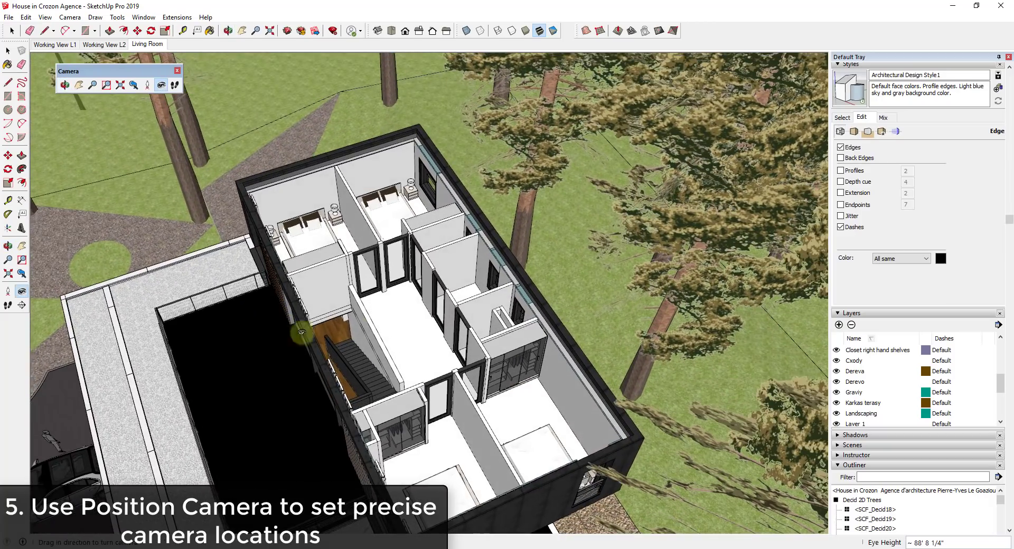
# Use Position Camera to stand inside an upper-floor bedroom and look around towards the glazed closet and hallway door
pyautogui.click(21, 291)
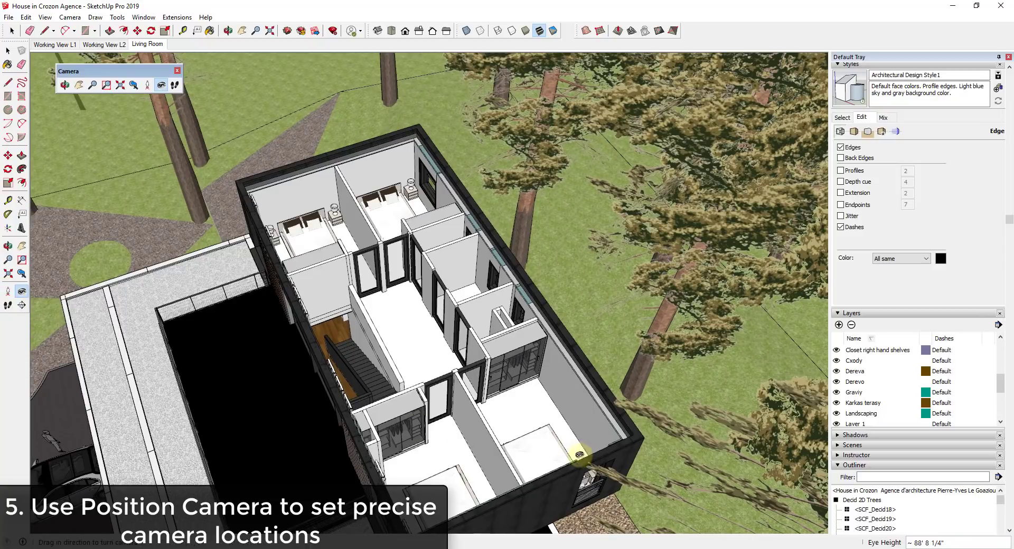
pyautogui.moveTo(564, 435); pyautogui.dragTo(444, 384, button='middle')
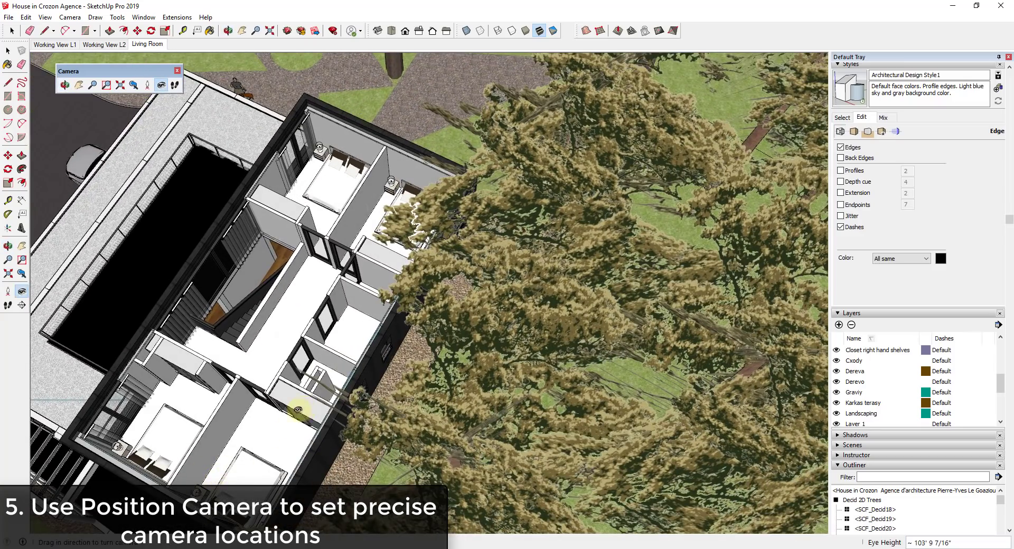
pyautogui.click(7, 292)
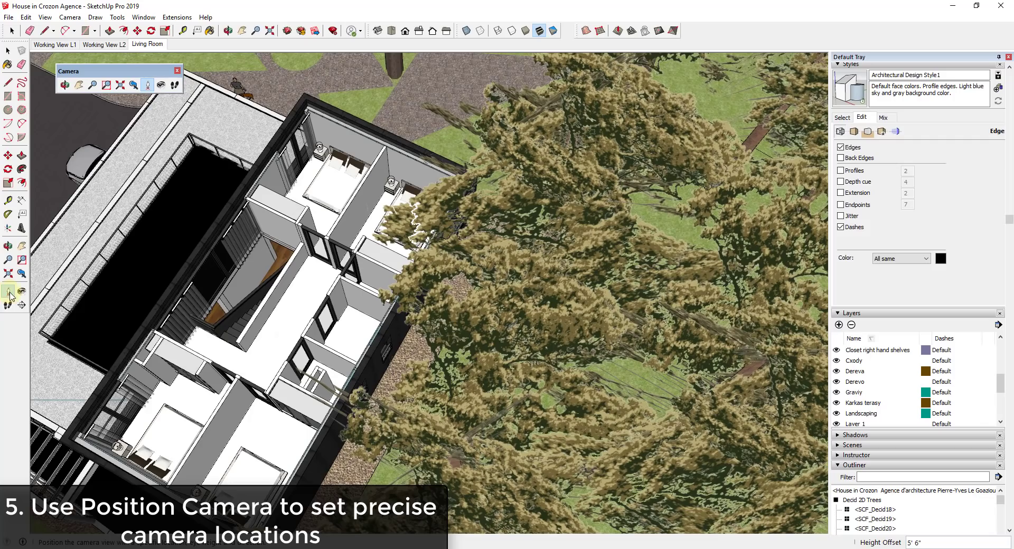
pyautogui.click(213, 477)
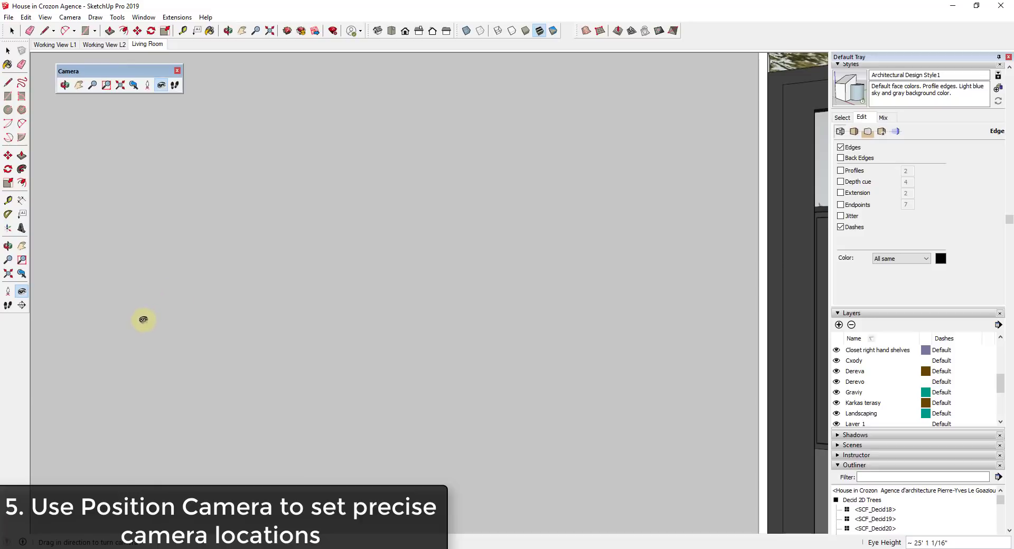
pyautogui.moveTo(143, 320); pyautogui.dragTo(412, 291)
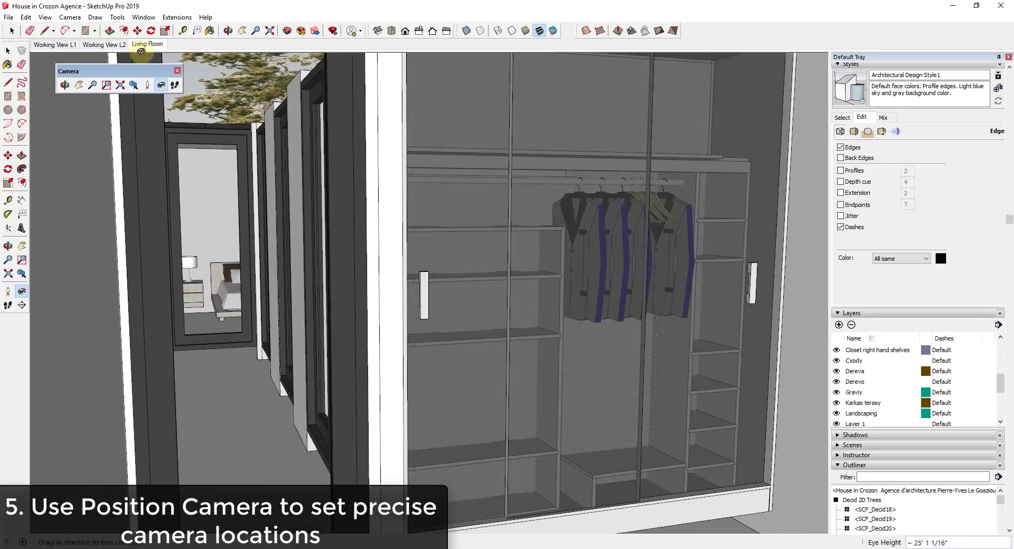
# From the Working View L2 scene, use Position Camera to stand by a bedroom nightstand, and return to the previous camera view
pyautogui.click(100, 45)
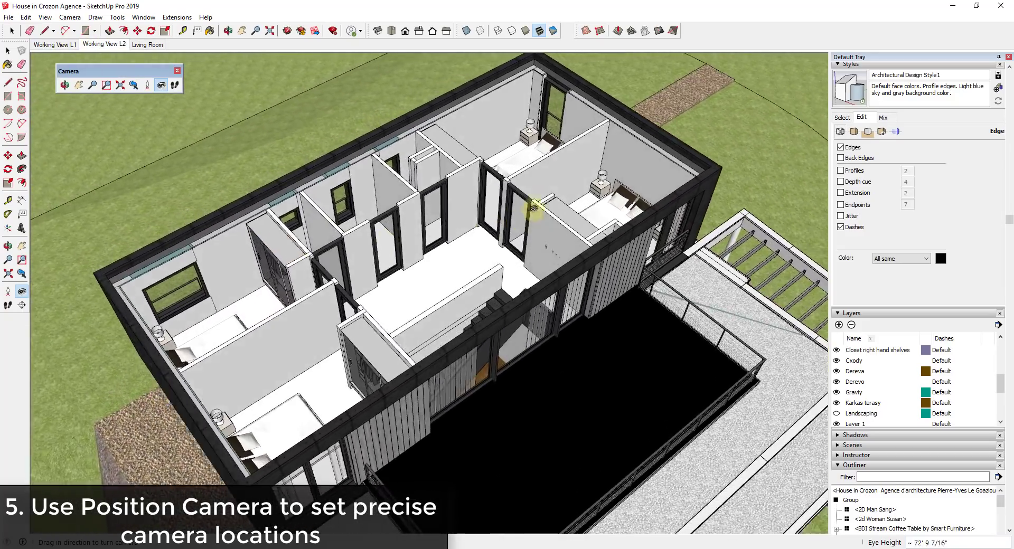
pyautogui.press('o')
pyautogui.moveTo(355, 188); pyautogui.dragTo(296, 240)
pyautogui.moveTo(297, 241); pyautogui.dragTo(305, 217, button='middle')
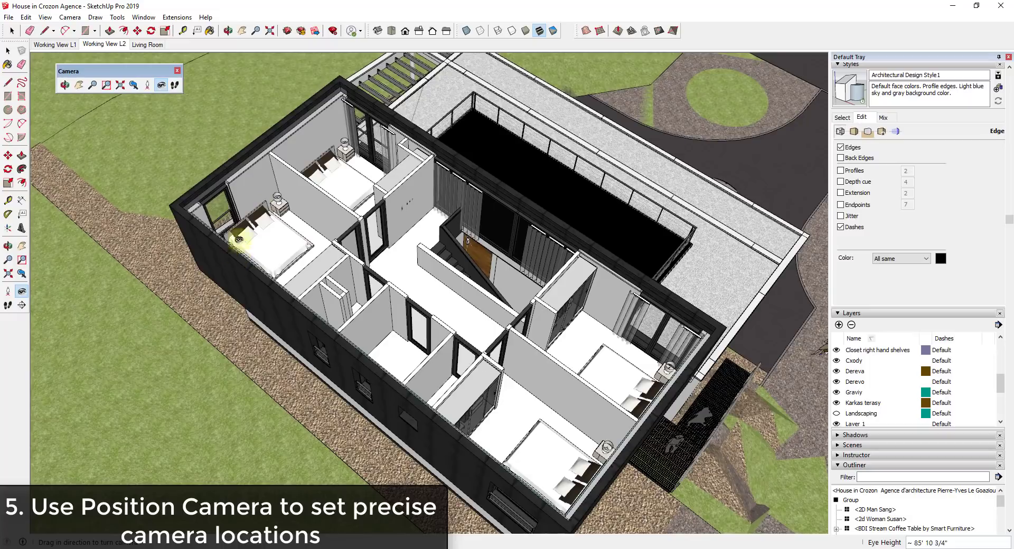
pyautogui.click(7, 293)
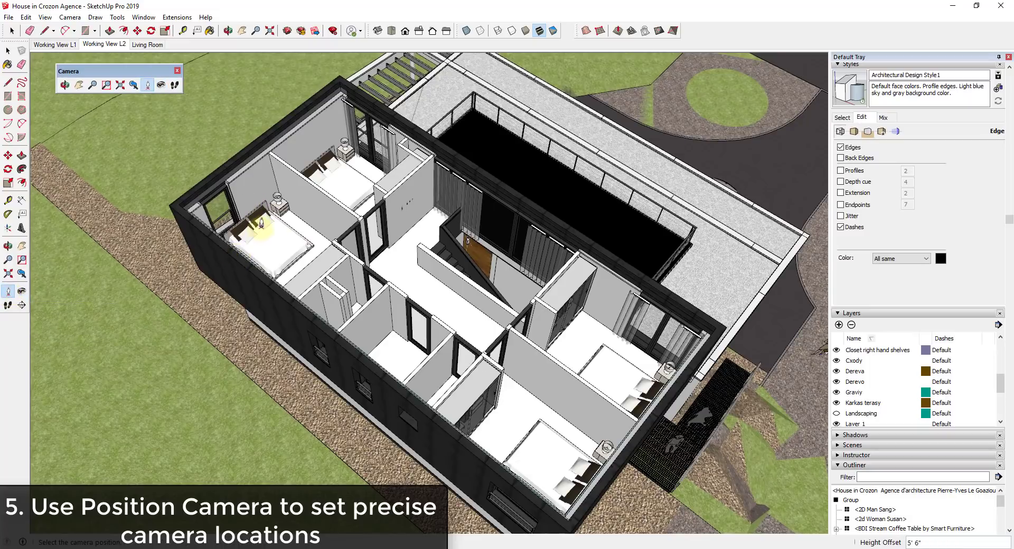
pyautogui.click(290, 215)
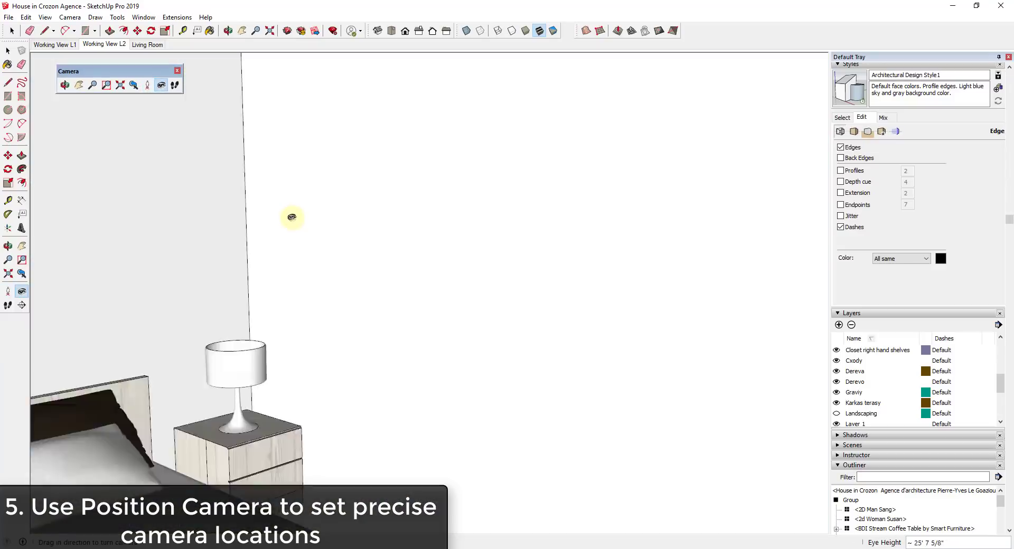
pyautogui.click(76, 20)
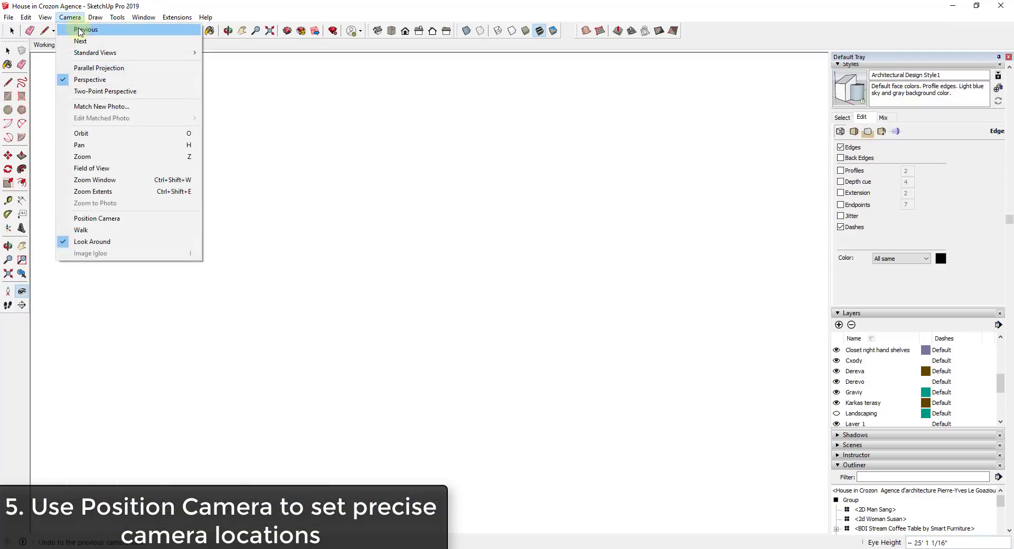
pyautogui.click(79, 28)
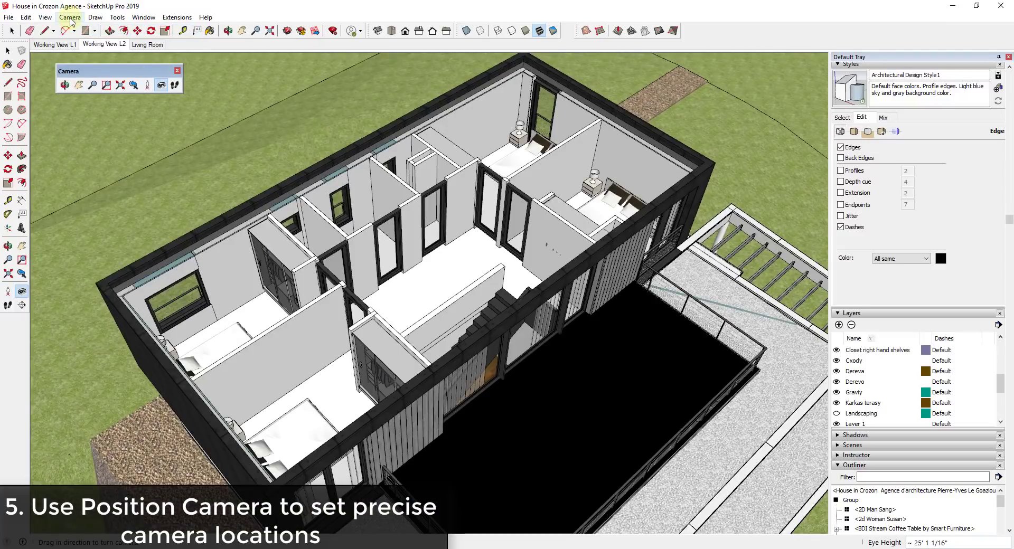
# Use Position Camera to stand by the nightstand in the near bedroom, aimed at the glazed closet
pyautogui.click(70, 18)
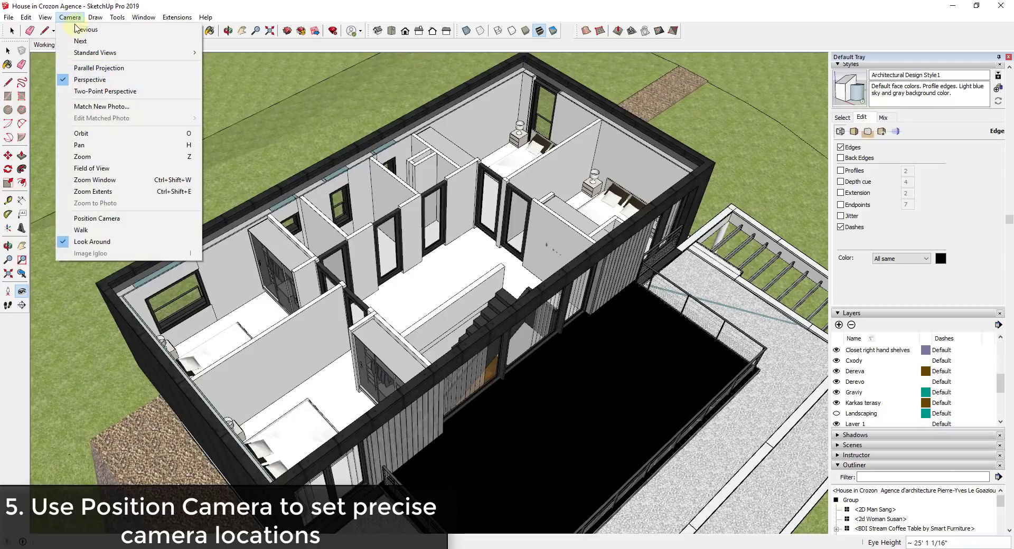
pyautogui.click(305, 9)
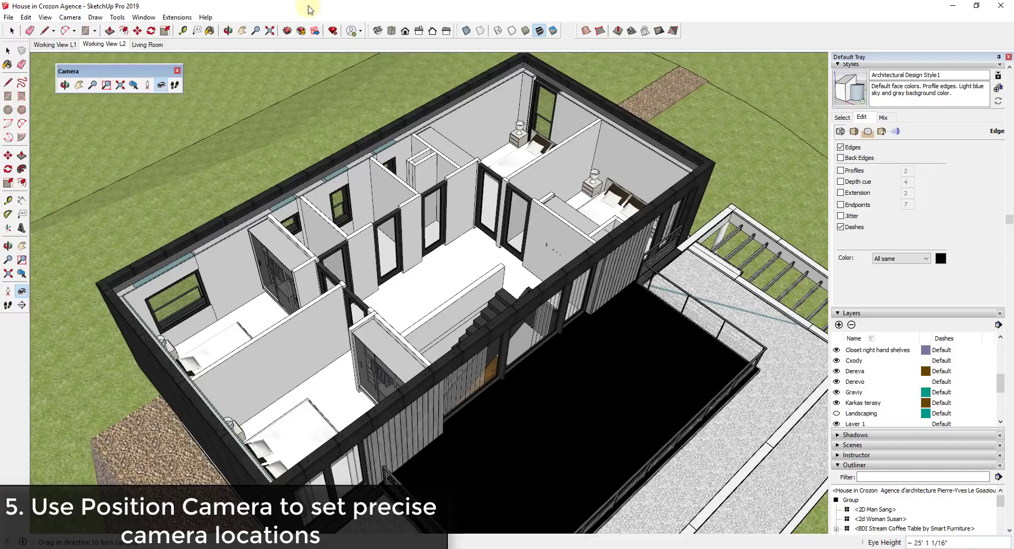
pyautogui.click(9, 294)
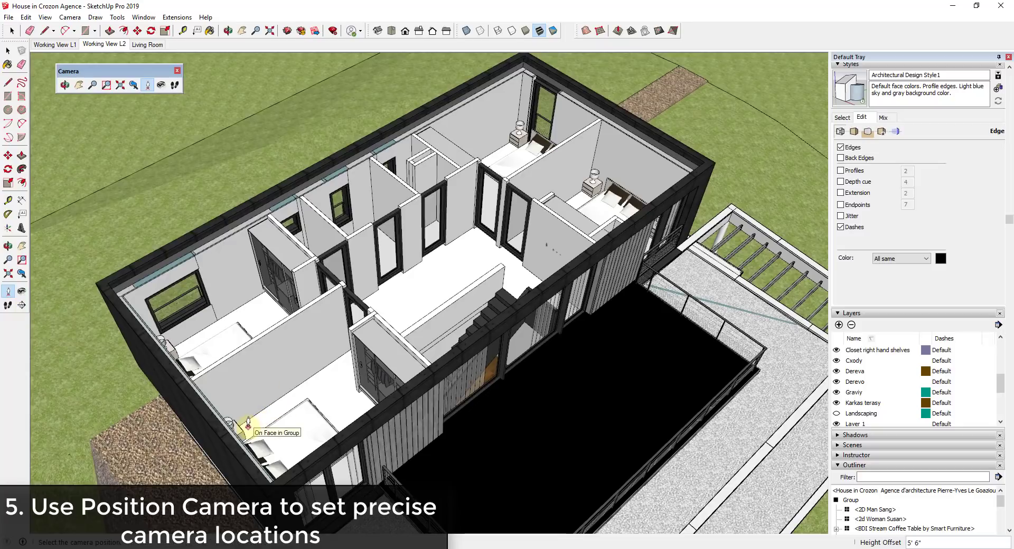
pyautogui.moveTo(251, 425)
pyautogui.mouseDown()
pyautogui.moveTo(330, 385)
pyautogui.moveTo(387, 371)
pyautogui.mouseUp()
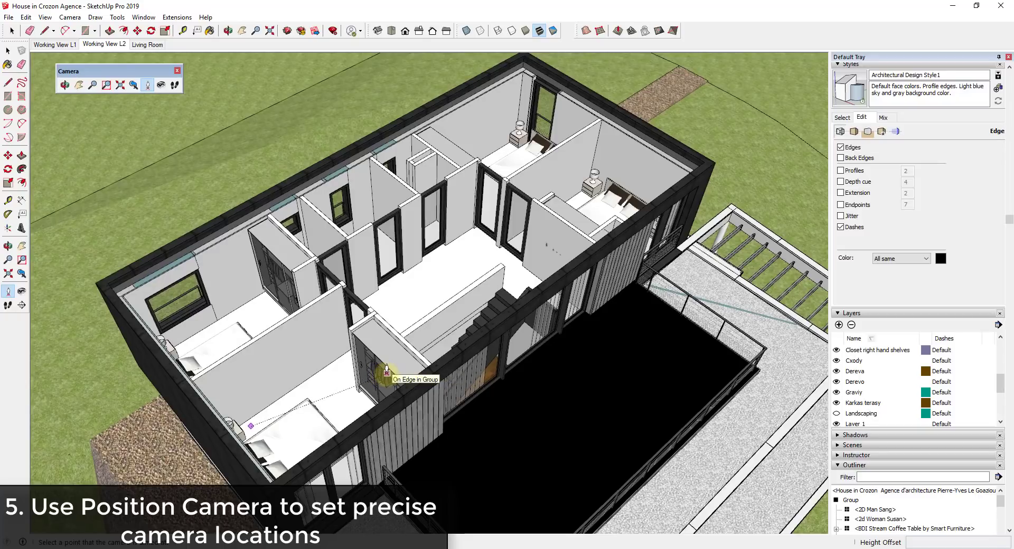
pyautogui.moveTo(387, 374); pyautogui.dragTo(387, 374)
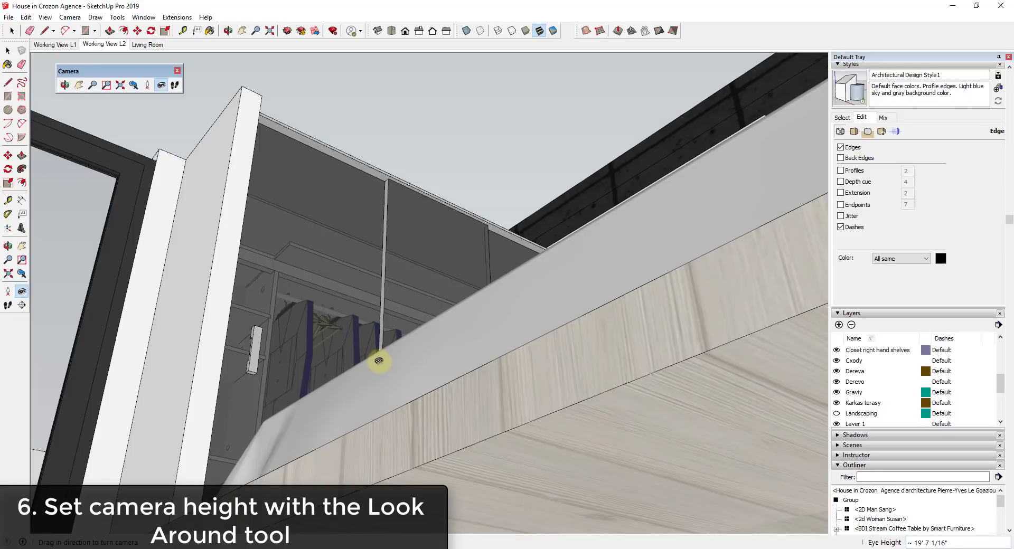
# Set the Look Around eye height to 25' and turn the view down towards the closet and hallway door
pyautogui.press('Return')
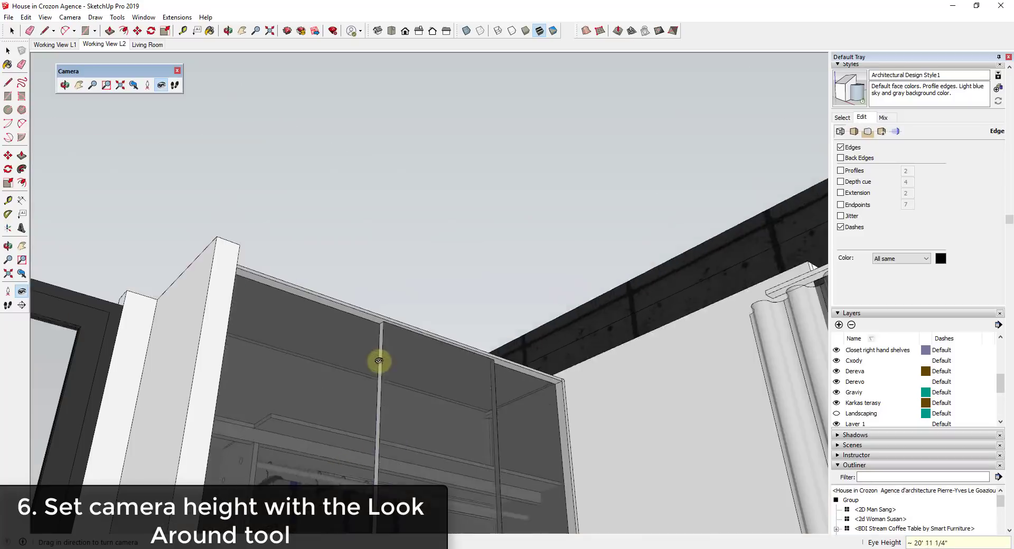
pyautogui.hotkey('ctrl', 'z')
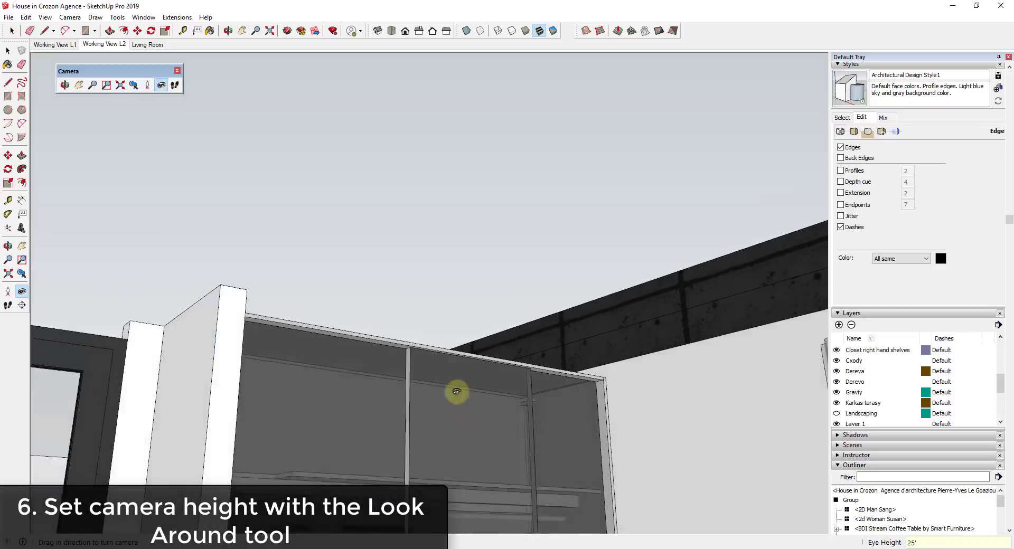
pyautogui.moveTo(494, 276); pyautogui.dragTo(419, 198)
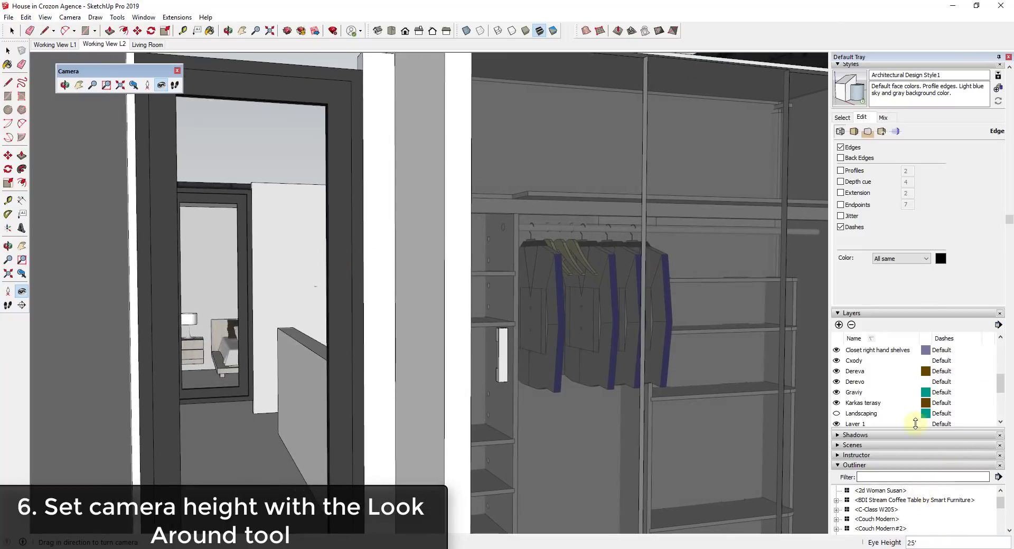
# Find the hidden roof group in the Outliner and unhide it to close the ceiling over the upper floor
pyautogui.scroll(-10, 928, 375)
pyautogui.scroll(-5, 918, 368)
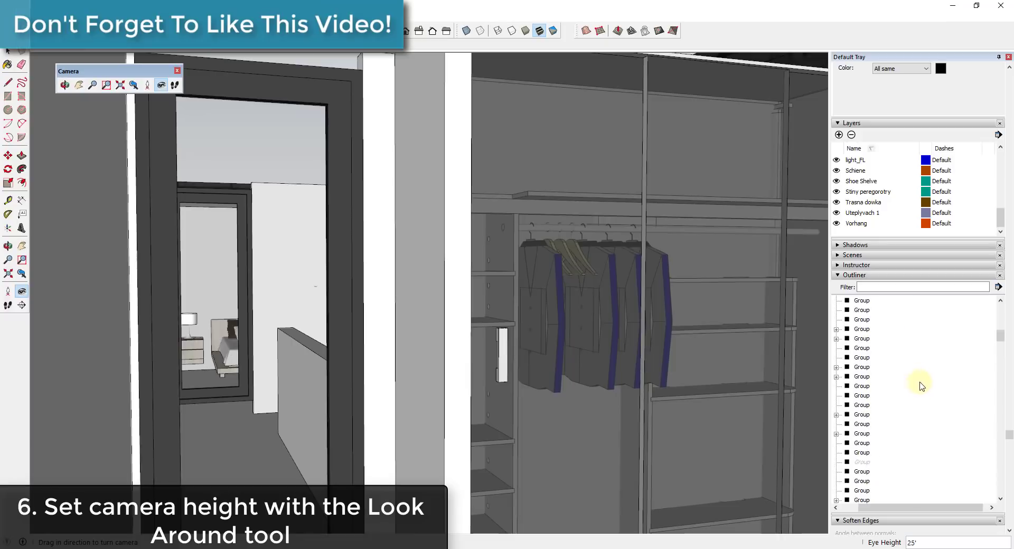
pyautogui.moveTo(999, 340); pyautogui.dragTo(988, 369)
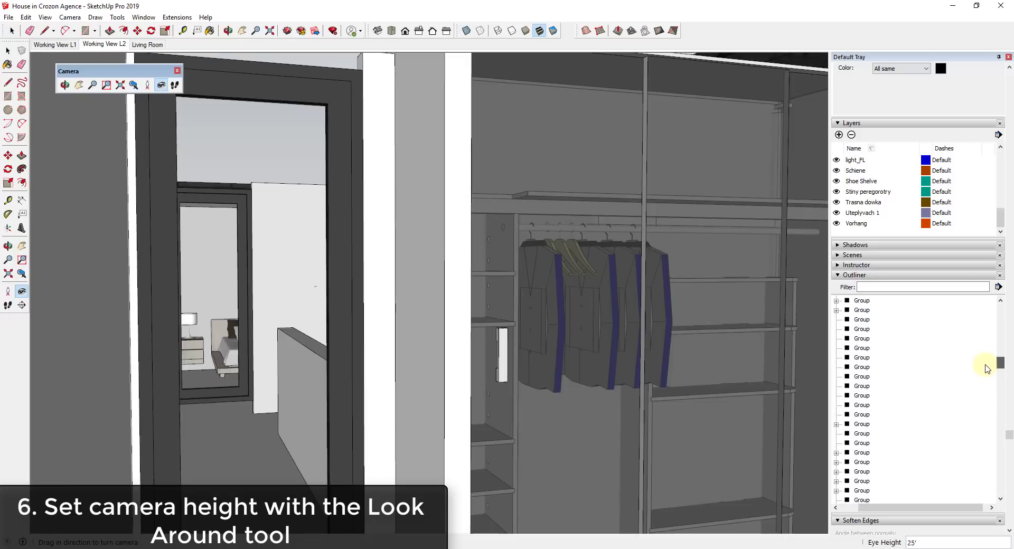
pyautogui.rightClick(980, 364)
pyautogui.click(917, 250)
# Use Look Around to frame the full closet beside the hallway door in the bedroom view
pyautogui.moveTo(782, 327); pyautogui.dragTo(687, 322)
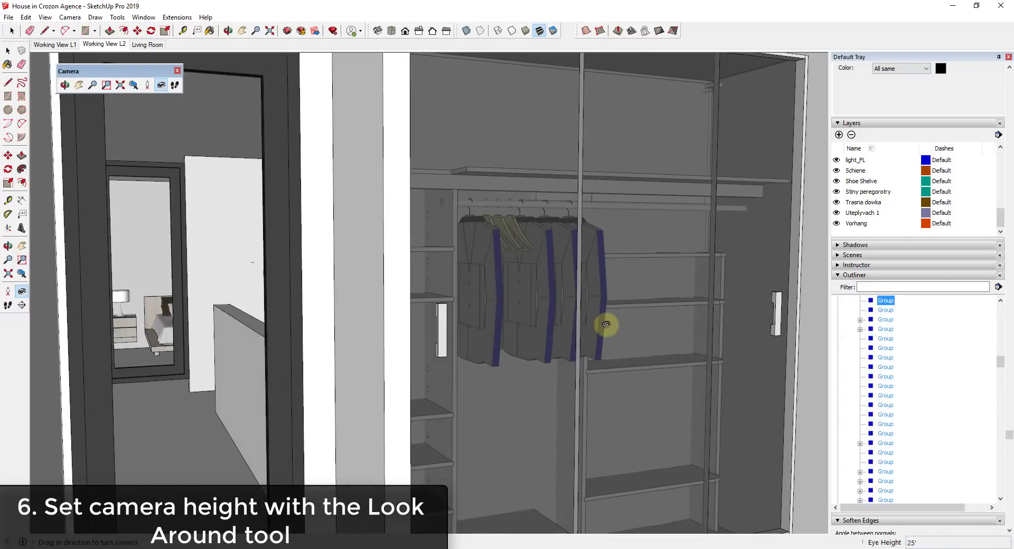
pyautogui.moveTo(550, 328)
pyautogui.mouseDown()
pyautogui.moveTo(562, 328)
pyautogui.moveTo(550, 328)
pyautogui.mouseUp()
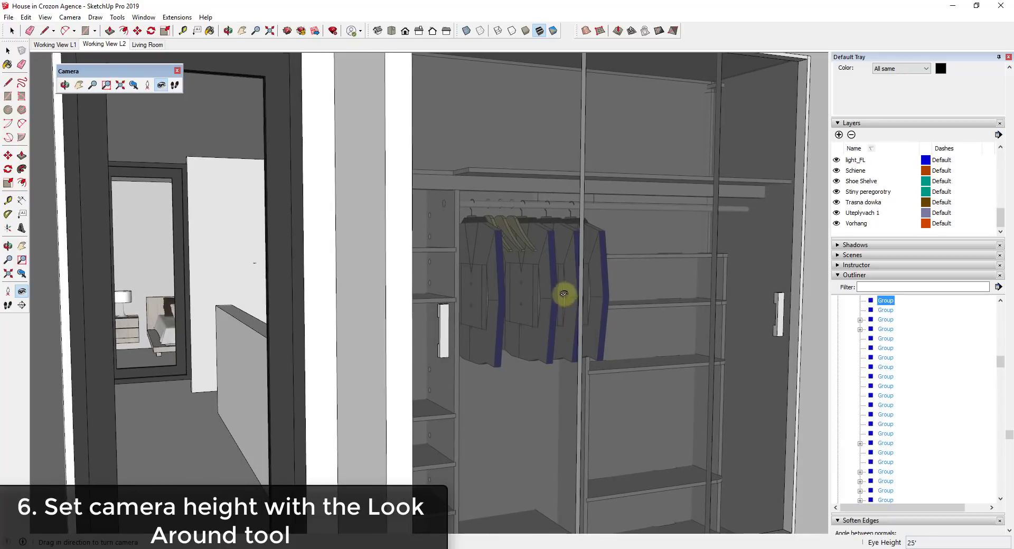
pyautogui.moveTo(602, 262)
pyautogui.mouseDown()
pyautogui.moveTo(577, 267)
pyautogui.moveTo(602, 271)
pyautogui.mouseUp()
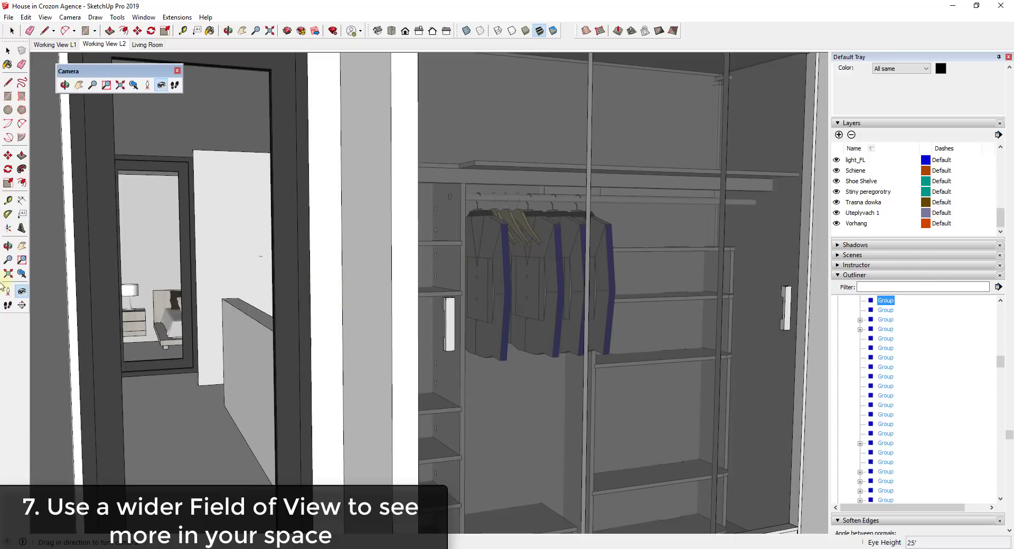
# Widen the bedroom view's field of view, trying 75, 80 and 120 degrees, and set it to 70 degrees
pyautogui.click(9, 261)
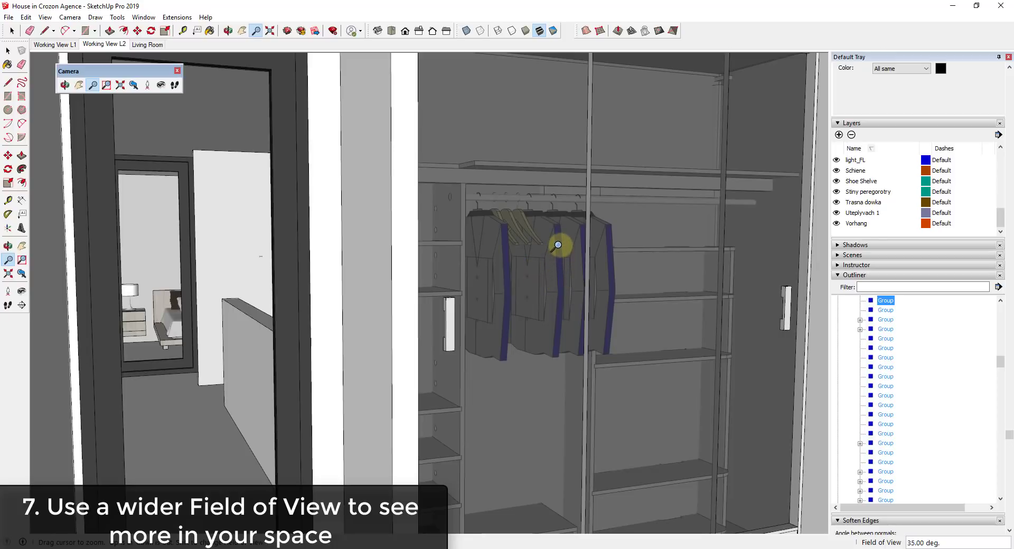
pyautogui.keyDown('shift'); pyautogui.moveTo(558, 245); pyautogui.dragTo(561, 414); pyautogui.keyUp('shift')
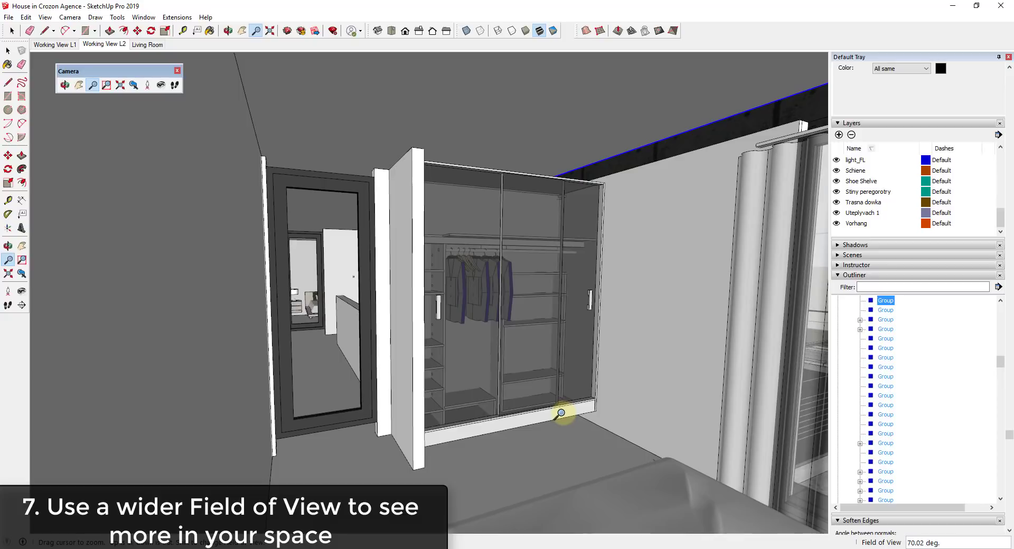
pyautogui.write('5')
pyautogui.press('Return')
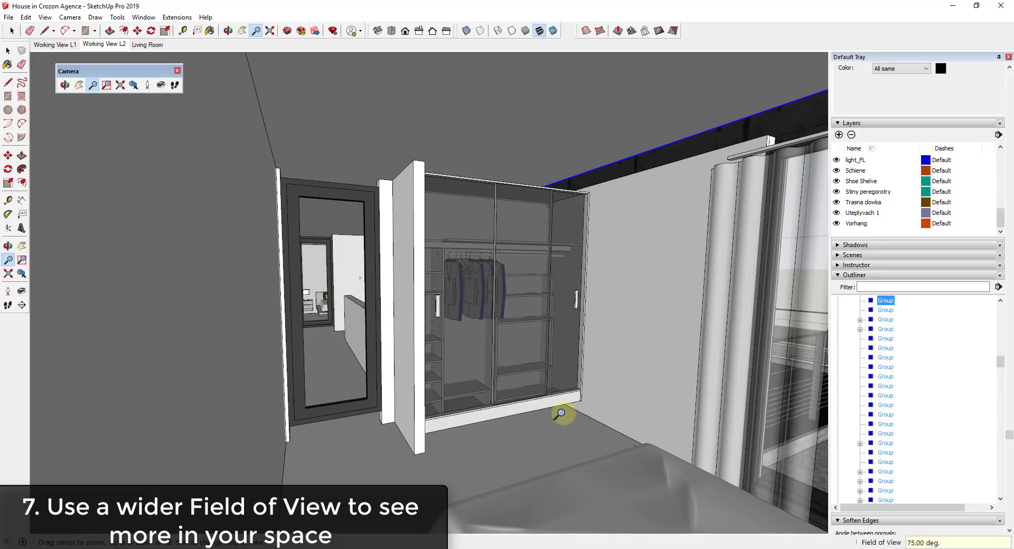
pyautogui.write('80')
pyautogui.press('Return')
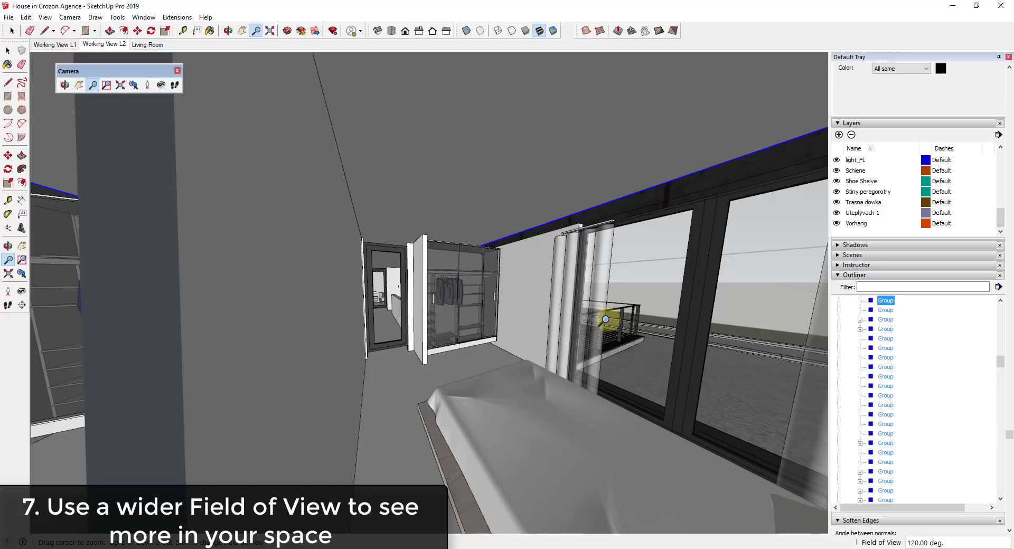
pyautogui.write('80')
pyautogui.press('Return')
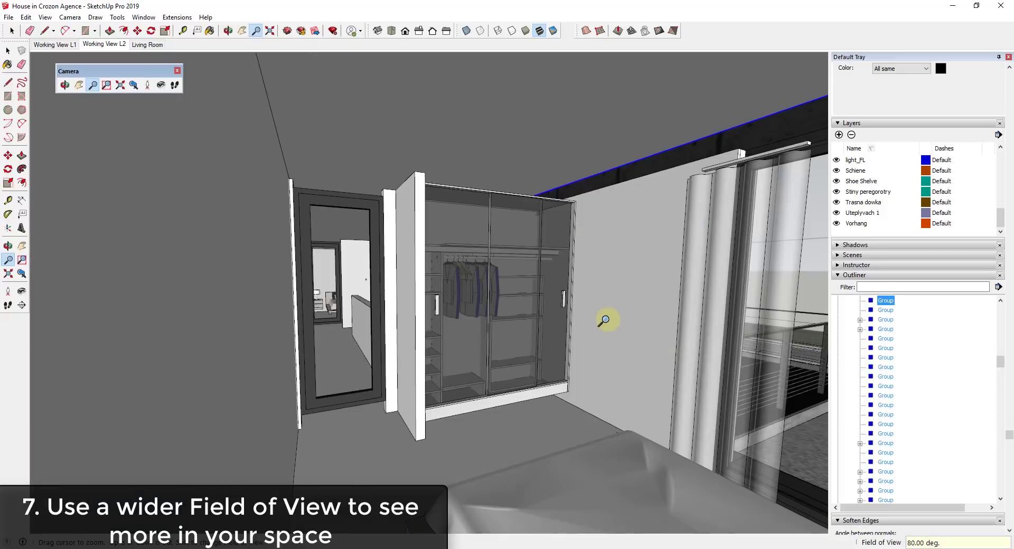
pyautogui.write('70')
pyautogui.press('Return')
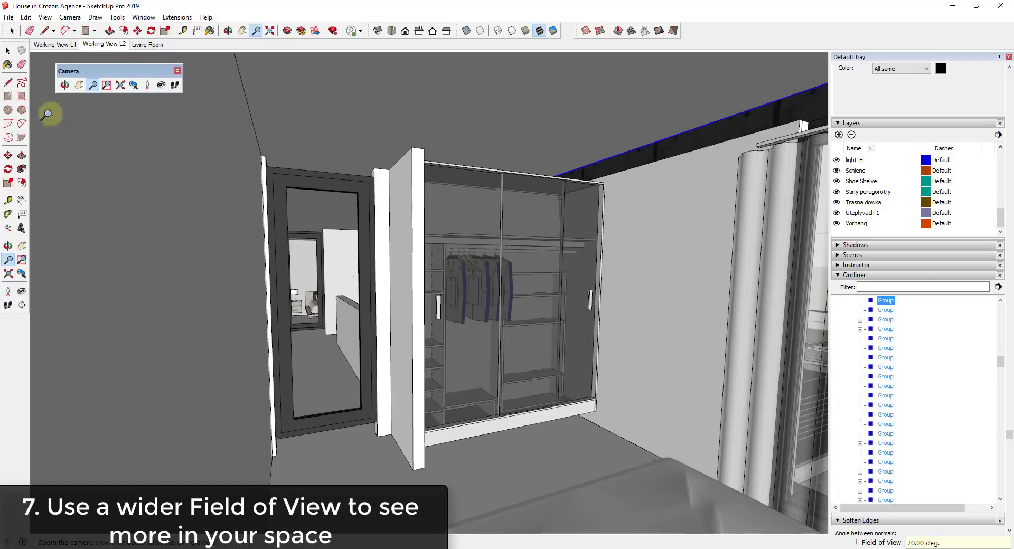
# Add a new scene of the current bedroom view after Working View L2 and rename it Bedroom Closet
pyautogui.rightClick(102, 48)
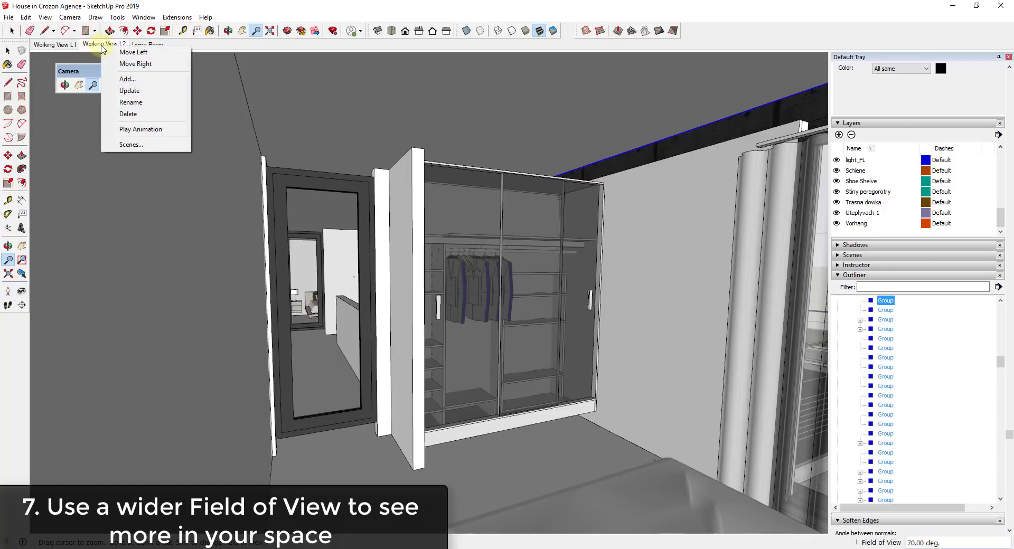
pyautogui.click(122, 78)
pyautogui.rightClick(141, 43)
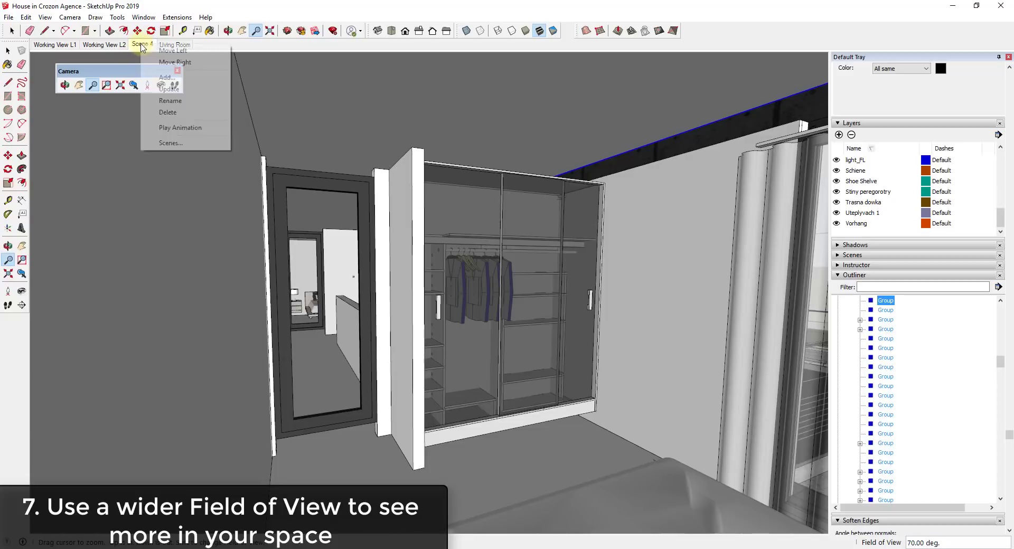
pyautogui.click(186, 100)
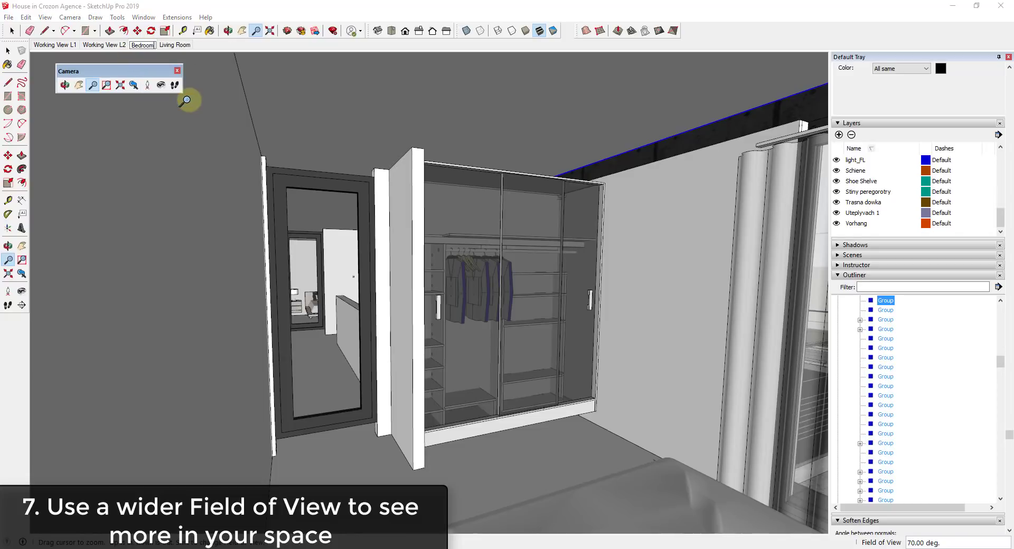
pyautogui.press('Return')
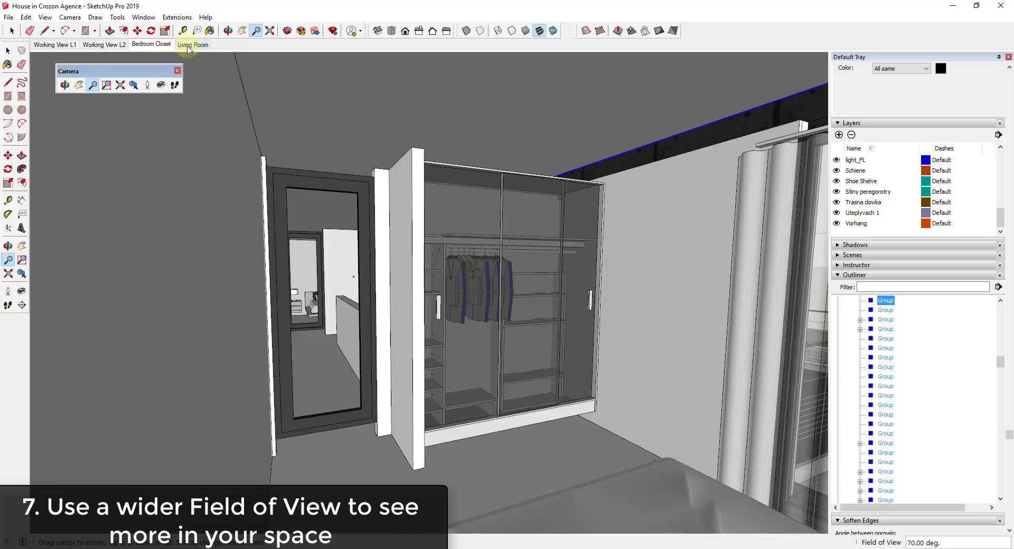
# Recall the Working View L2 scene, return to Bedroom Closet, and zoom and orbit around the closet inside the room
pyautogui.click(92, 46)
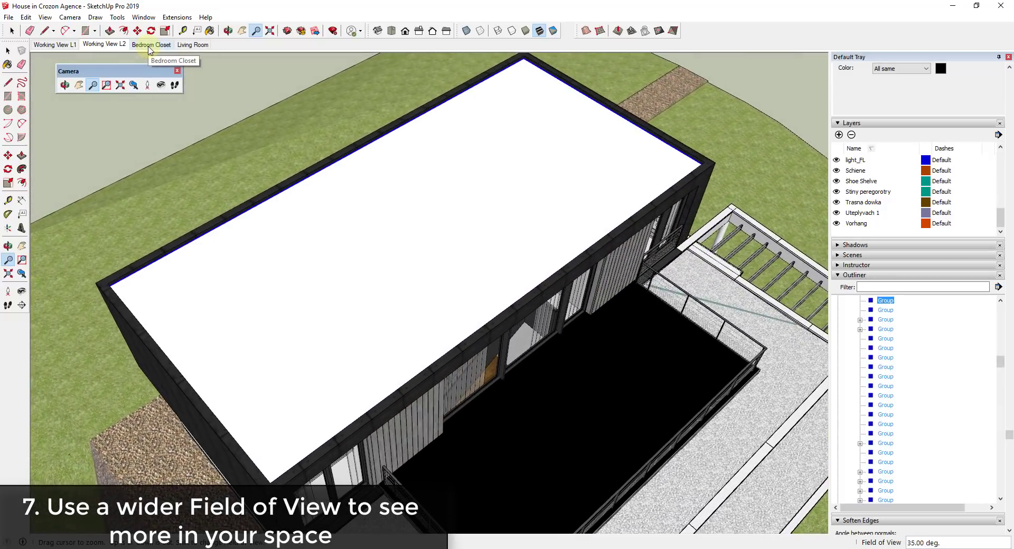
pyautogui.click(150, 46)
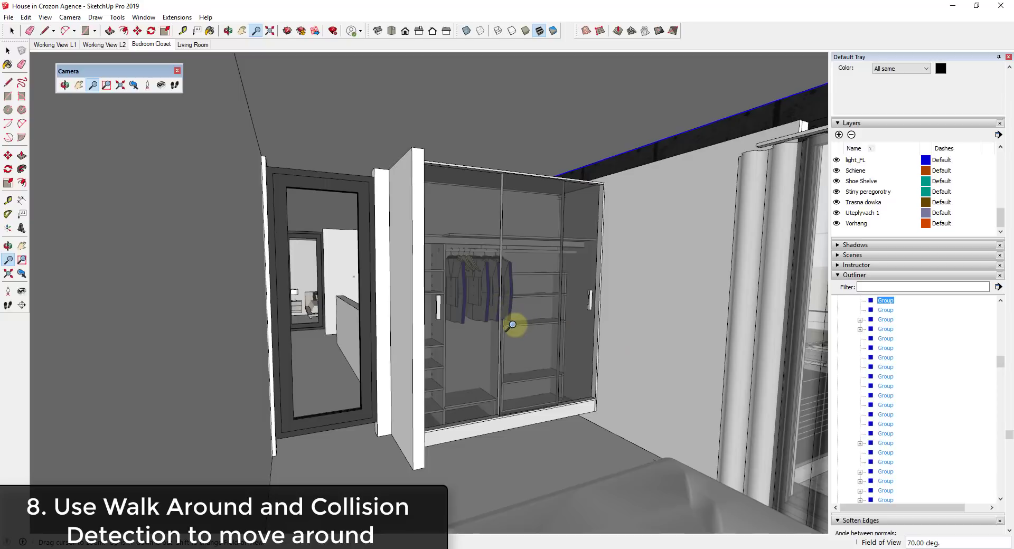
pyautogui.scroll(10, 513, 324)
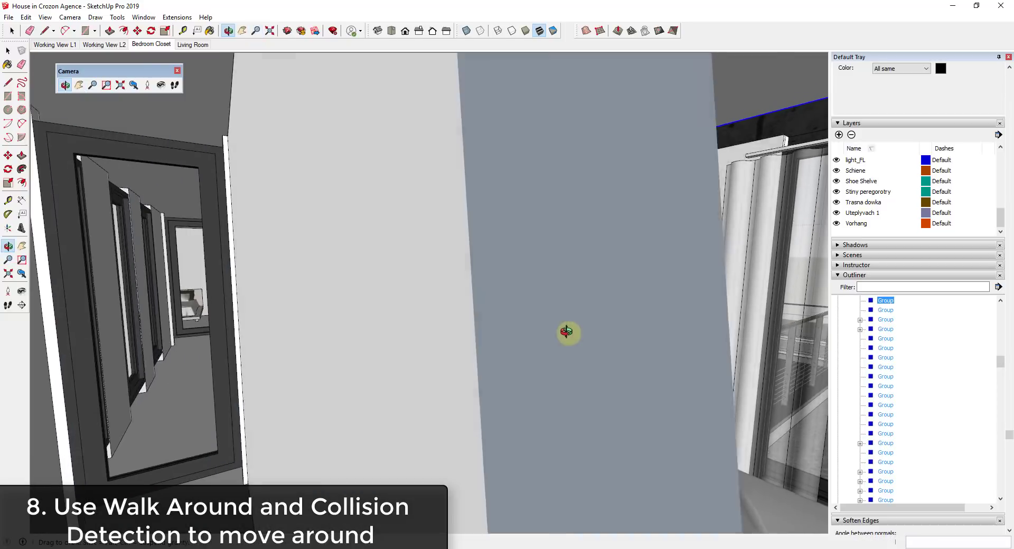
pyautogui.moveTo(566, 332); pyautogui.dragTo(551, 330, button='middle')
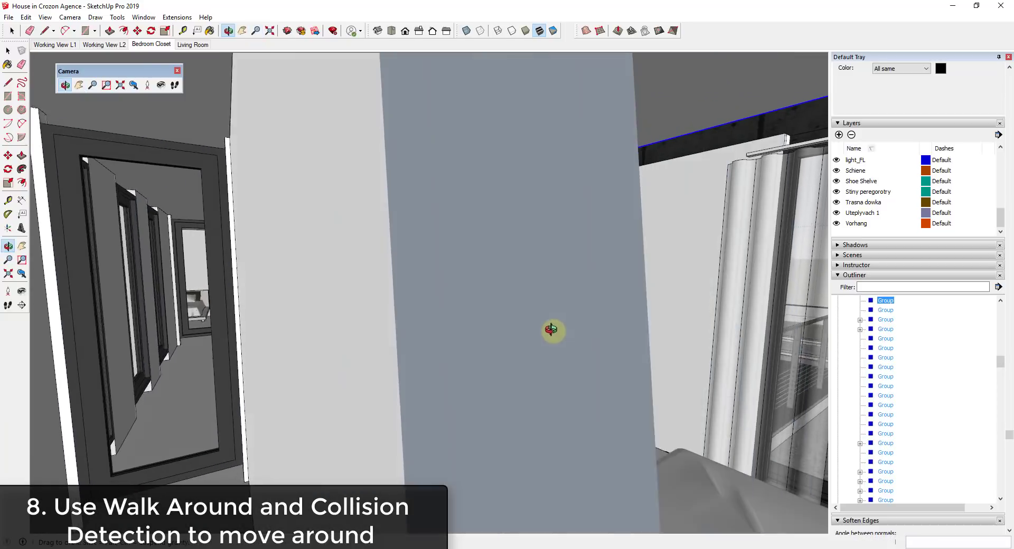
pyautogui.scroll(-10, 551, 330)
pyautogui.moveTo(482, 324)
pyautogui.mouseDown(button='middle')
pyautogui.moveTo(340, 314)
pyautogui.moveTo(512, 297)
pyautogui.moveTo(480, 324)
pyautogui.moveTo(474, 310)
pyautogui.mouseUp(button='middle')
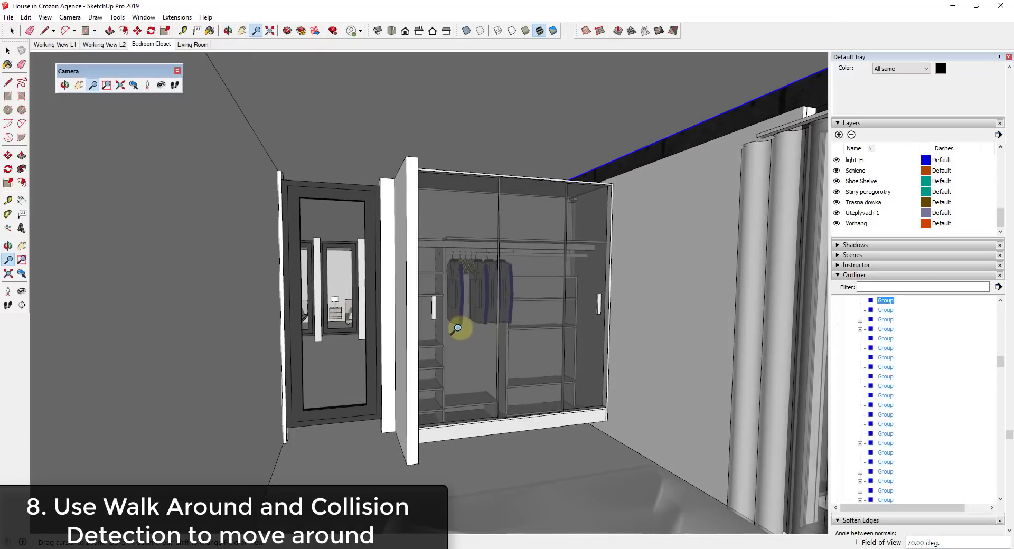
# Use the Walk tool to move from the bedroom through the house to the dining and living area
pyautogui.click(174, 85)
pyautogui.moveTo(336, 475); pyautogui.dragTo(363, 476)
pyautogui.moveTo(473, 382); pyautogui.dragTo(454, 354)
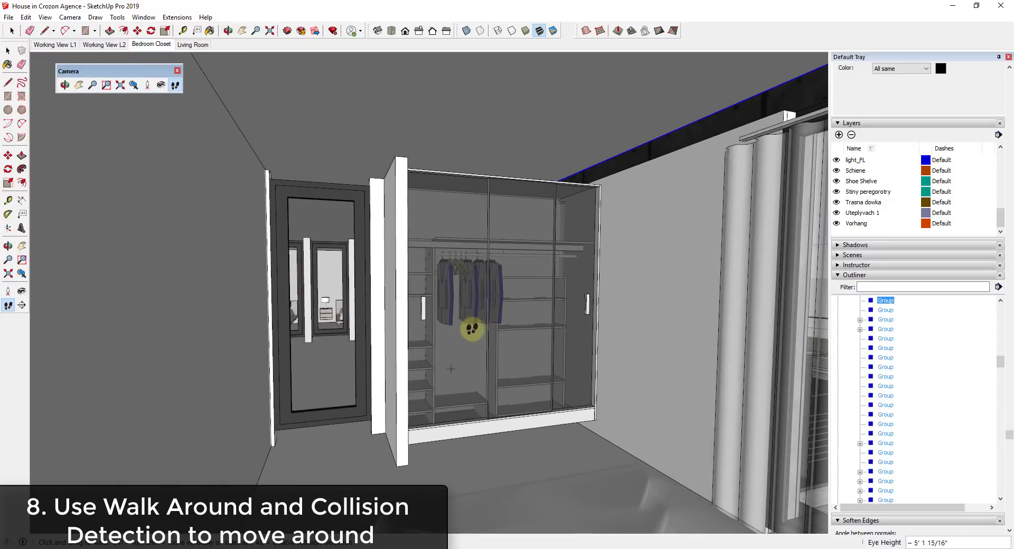
pyautogui.moveTo(482, 318); pyautogui.dragTo(417, 410)
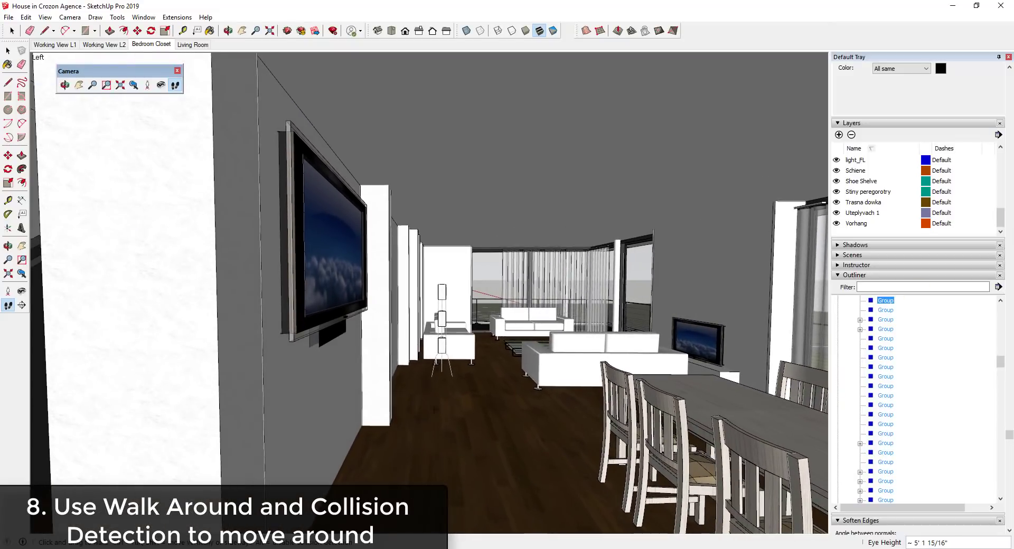